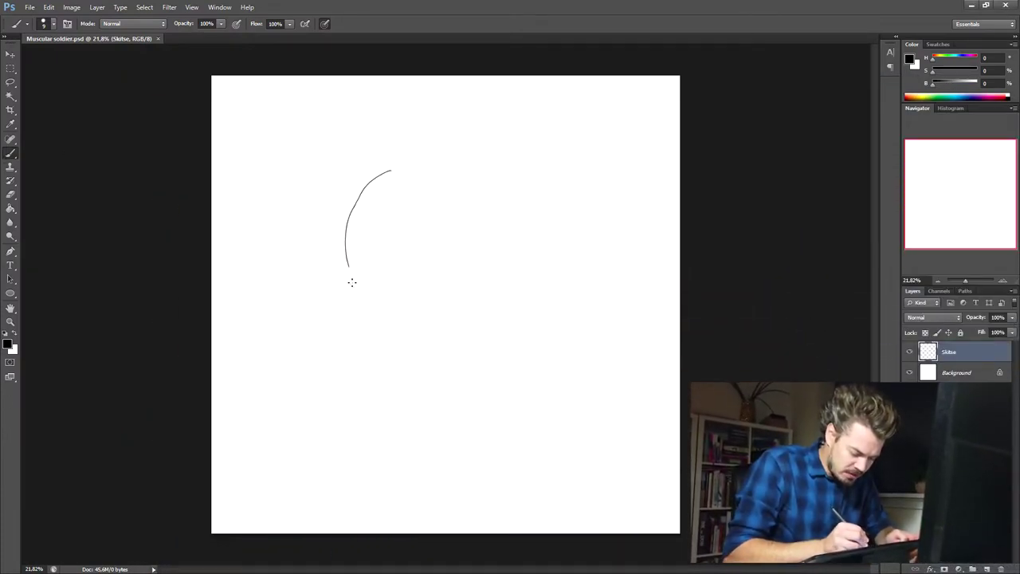
Sketch a rough circle for the skull in the canvas's upper half, enlarging it to about 112% and repositioning it.
{"action": "mouse_move", "coordinate": [442, 330]}
{"action": "left_mouse_down"}
{"action": "mouse_move", "coordinate": [502, 200]}
{"action": "mouse_move", "coordinate": [371, 175]}
{"action": "mouse_move", "coordinate": [346, 212]}
{"action": "mouse_move", "coordinate": [373, 328]}
{"action": "mouse_move", "coordinate": [493, 304]}
{"action": "mouse_move", "coordinate": [478, 168]}
{"action": "mouse_move", "coordinate": [346, 209]}
{"action": "mouse_move", "coordinate": [346, 271]}
{"action": "mouse_move", "coordinate": [503, 234]}
{"action": "mouse_move", "coordinate": [441, 167]}
{"action": "left_mouse_up"}
{"action": "left_click", "coordinate": [11, 81]}
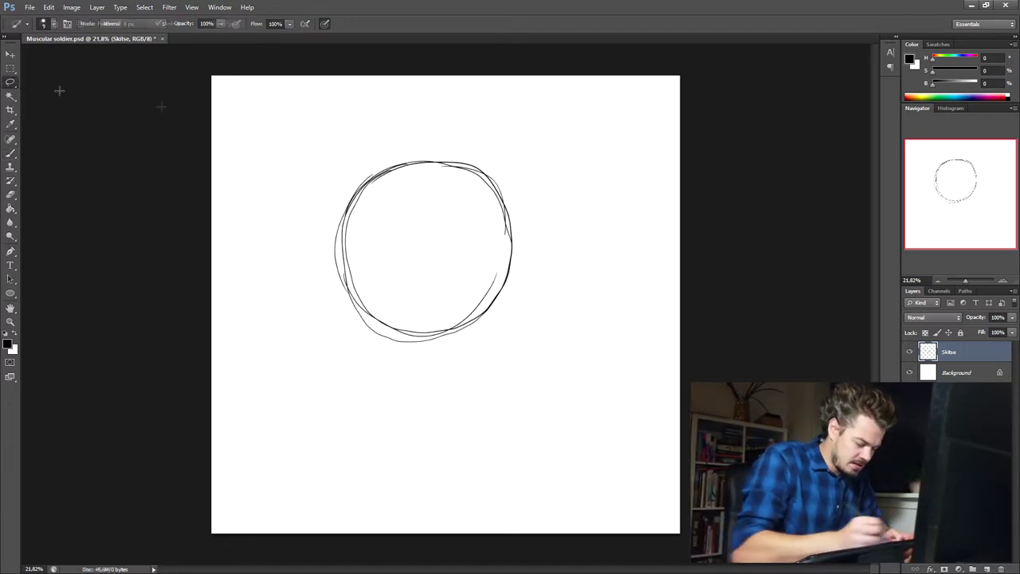
{"action": "mouse_move", "coordinate": [421, 128]}
{"action": "left_mouse_down"}
{"action": "mouse_move", "coordinate": [300, 253]}
{"action": "mouse_move", "coordinate": [528, 151]}
{"action": "left_mouse_up"}
{"action": "key", "text": "v"}
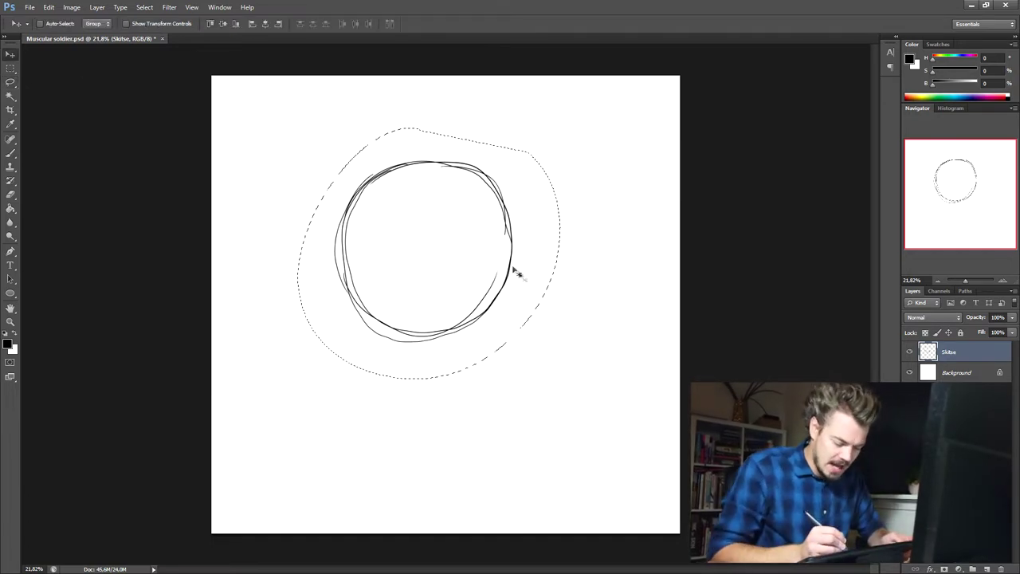
{"action": "left_click_drag", "start_coordinate": [485, 260], "coordinate": [446, 244]}
{"action": "right_click", "coordinate": [510, 282]}
{"action": "left_click", "coordinate": [554, 326]}
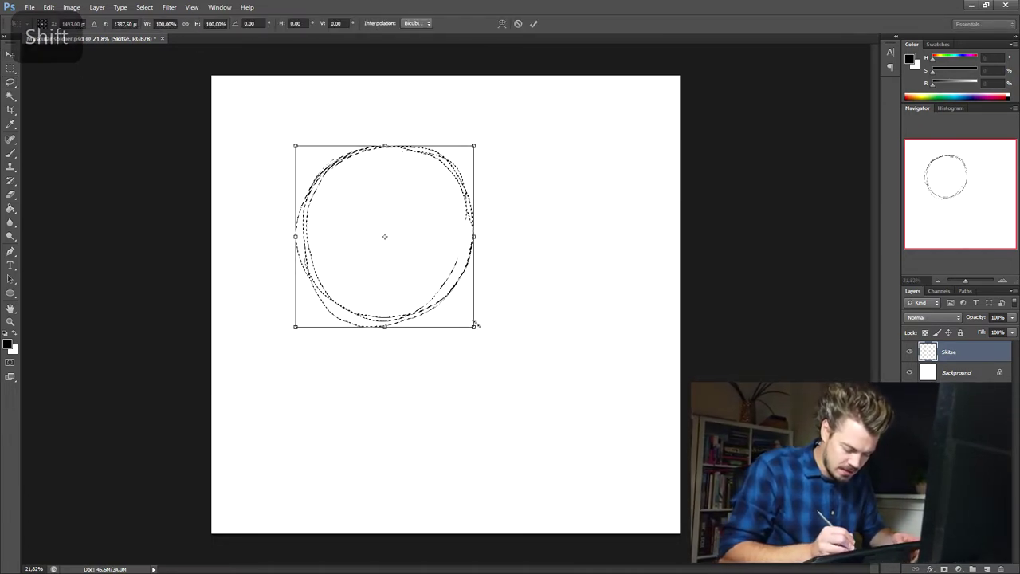
{"action": "left_click_drag", "start_coordinate": [475, 326], "coordinate": [518, 335]}
{"action": "left_click_drag", "start_coordinate": [469, 287], "coordinate": [486, 280]}
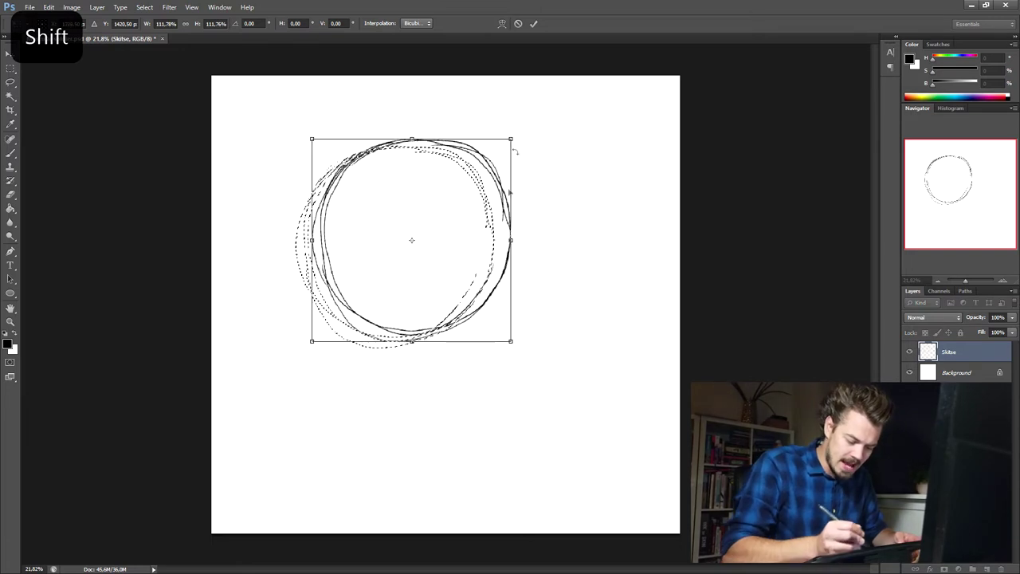
{"action": "left_click", "coordinate": [534, 23]}
{"action": "left_click", "coordinate": [9, 82]}
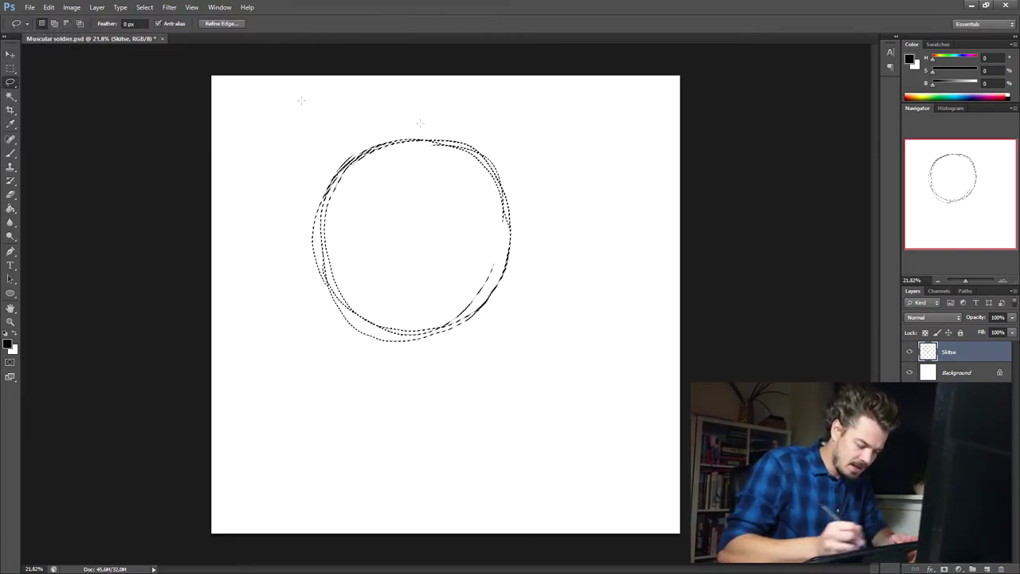
{"action": "left_click", "coordinate": [415, 192]}
Sketch the front of the face, a wide flat-bottomed jaw and an ear at the rear around the skull circle.
{"action": "key", "text": "b"}
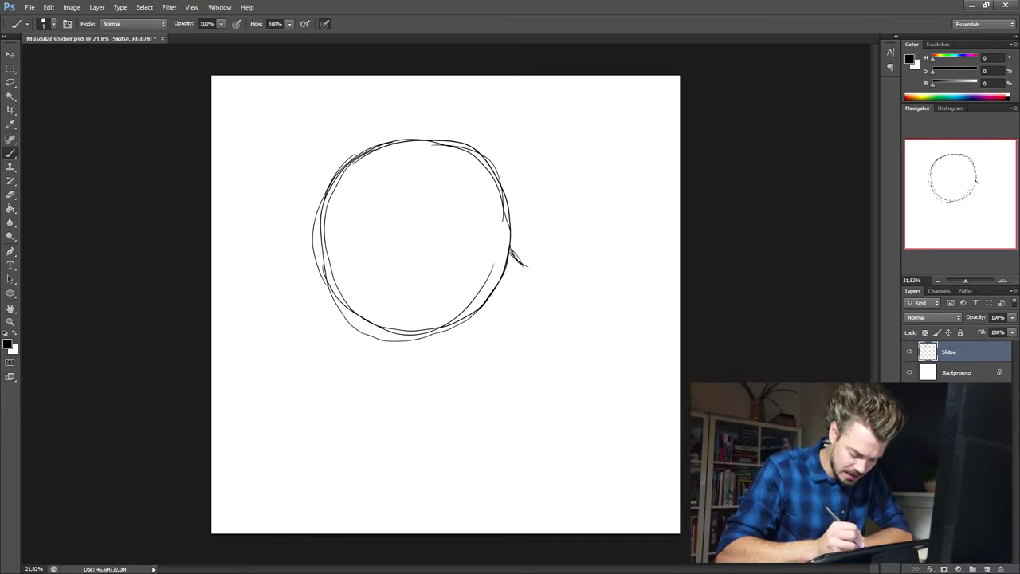
{"action": "mouse_move", "coordinate": [523, 263]}
{"action": "left_mouse_down"}
{"action": "mouse_move", "coordinate": [538, 352]}
{"action": "mouse_move", "coordinate": [527, 448]}
{"action": "left_mouse_up"}
{"action": "left_click_drag", "start_coordinate": [531, 438], "coordinate": [411, 464]}
{"action": "left_click_drag", "start_coordinate": [509, 451], "coordinate": [382, 453]}
{"action": "mouse_move", "coordinate": [469, 453]}
{"action": "left_mouse_down"}
{"action": "mouse_move", "coordinate": [396, 446]}
{"action": "mouse_move", "coordinate": [339, 403]}
{"action": "left_mouse_up"}
{"action": "left_click_drag", "start_coordinate": [366, 438], "coordinate": [312, 344]}
{"action": "mouse_move", "coordinate": [297, 252]}
{"action": "left_mouse_down"}
{"action": "mouse_move", "coordinate": [318, 320]}
{"action": "mouse_move", "coordinate": [288, 269]}
{"action": "mouse_move", "coordinate": [311, 271]}
{"action": "mouse_move", "coordinate": [294, 253]}
{"action": "left_mouse_up"}
{"action": "mouse_move", "coordinate": [294, 255]}
{"action": "left_mouse_down"}
{"action": "mouse_move", "coordinate": [304, 317]}
{"action": "mouse_move", "coordinate": [325, 321]}
{"action": "left_mouse_up"}
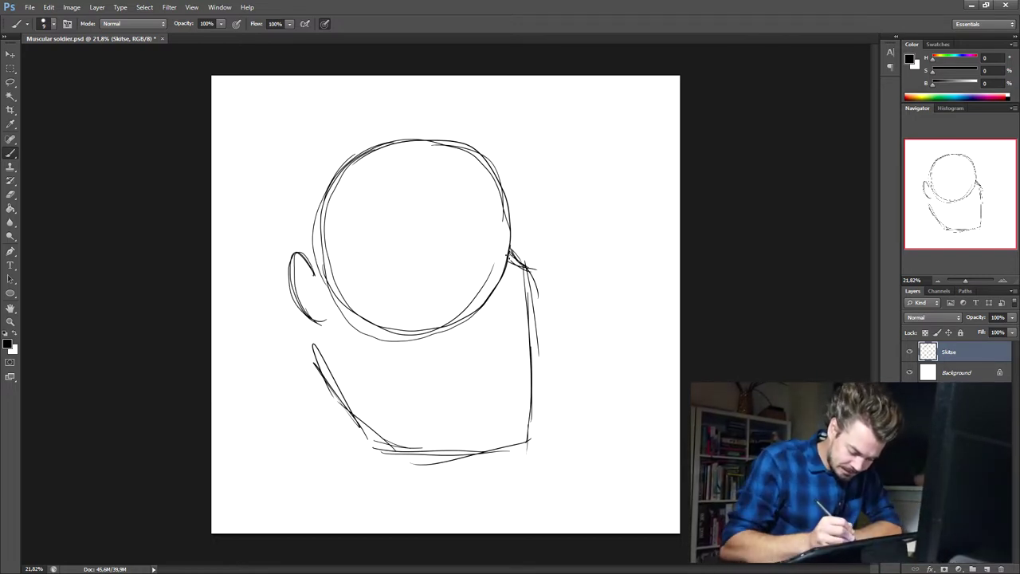
Delete the circle's construction lines that run through the inside of the face.
{"action": "mouse_move", "coordinate": [346, 178]}
{"action": "left_mouse_down"}
{"action": "mouse_move", "coordinate": [325, 224]}
{"action": "mouse_move", "coordinate": [516, 305]}
{"action": "mouse_move", "coordinate": [483, 179]}
{"action": "left_mouse_up"}
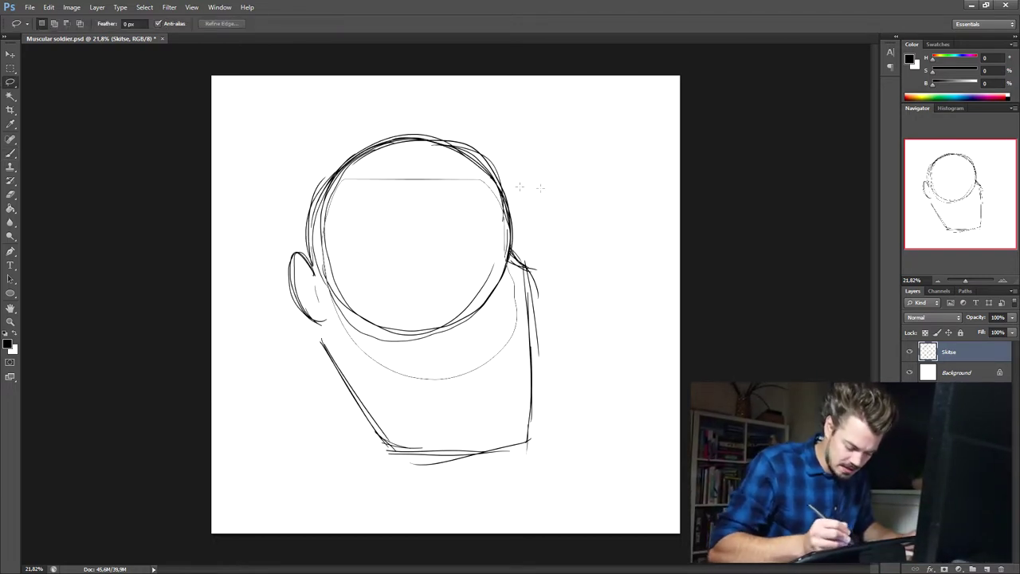
{"action": "key", "text": "Delete"}
{"action": "key", "text": "ctrl+d"}
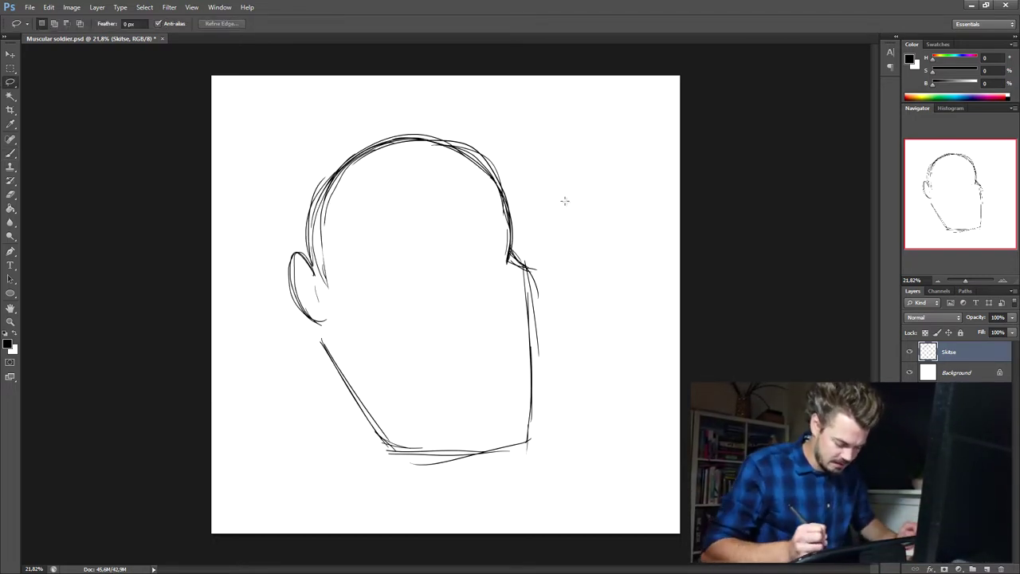
Scale the whole head sketch down to about 83% and reposition it on the canvas.
{"action": "mouse_move", "coordinate": [365, 115]}
{"action": "left_mouse_down"}
{"action": "mouse_move", "coordinate": [240, 310]}
{"action": "mouse_move", "coordinate": [519, 91]}
{"action": "left_mouse_up"}
{"action": "key", "text": "ctrl+t"}
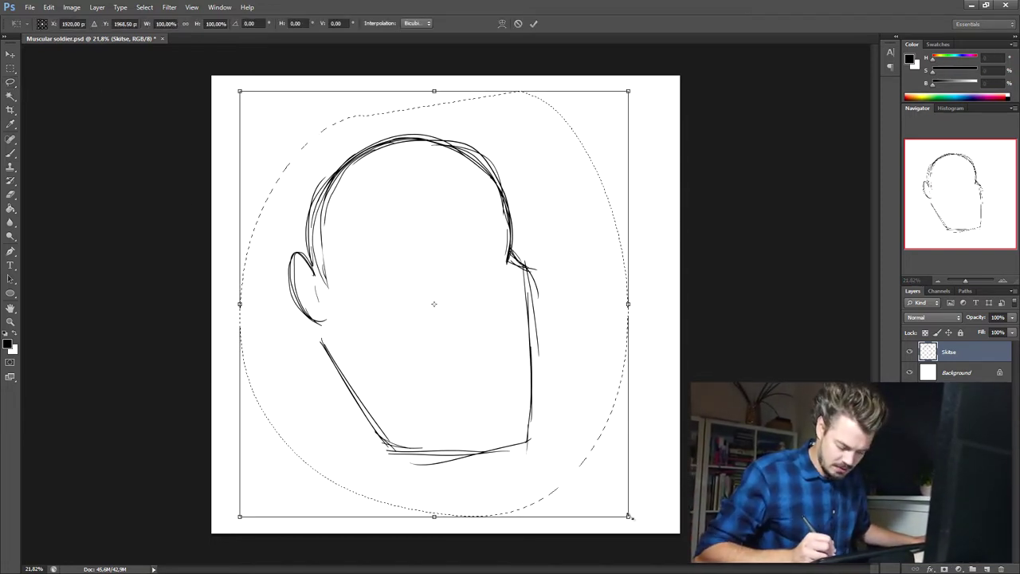
{"action": "left_click_drag", "start_coordinate": [630, 517], "coordinate": [563, 440]}
{"action": "mouse_move", "coordinate": [488, 324]}
{"action": "left_mouse_down"}
{"action": "mouse_move", "coordinate": [565, 342]}
{"action": "mouse_move", "coordinate": [528, 335]}
{"action": "left_mouse_up"}
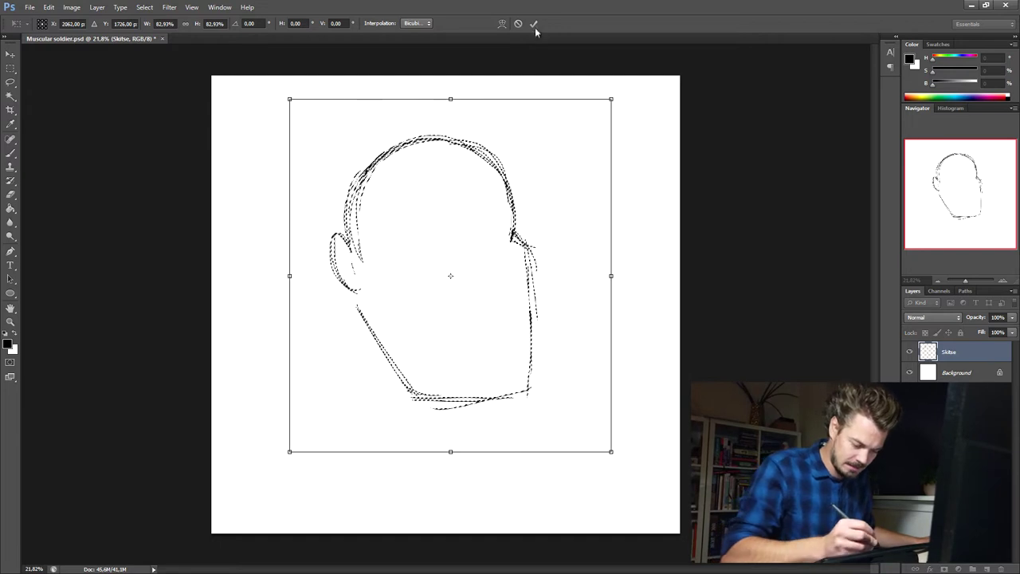
{"action": "left_click", "coordinate": [535, 26]}
{"action": "key", "text": "ctrl+d"}
Sketch the nose, squinting eye lines, vertical frown creases and a long curved line beneath the nose.
{"action": "key", "text": "b"}
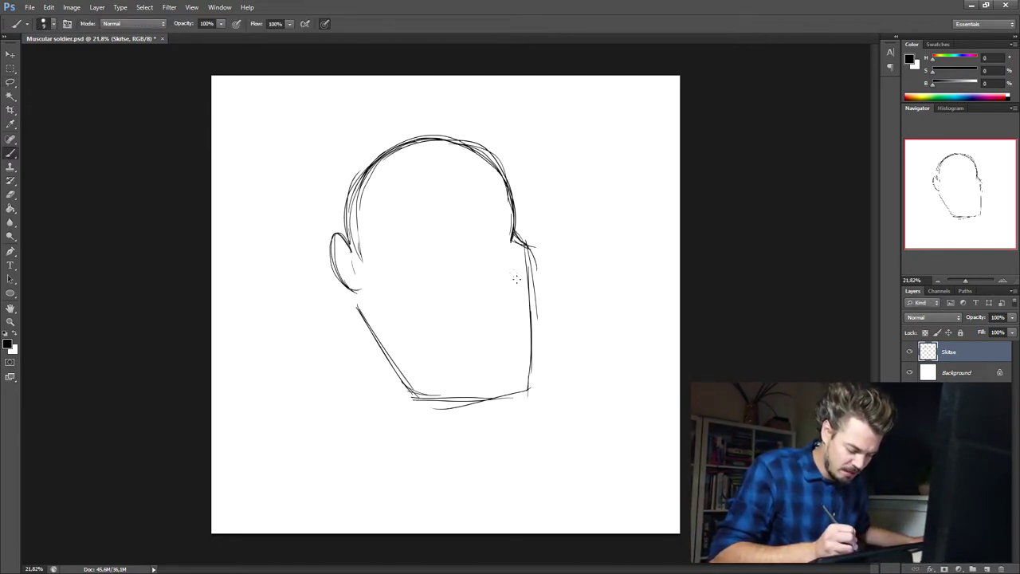
{"action": "mouse_move", "coordinate": [489, 206]}
{"action": "left_mouse_down"}
{"action": "mouse_move", "coordinate": [495, 231]}
{"action": "mouse_move", "coordinate": [522, 242]}
{"action": "mouse_move", "coordinate": [494, 222]}
{"action": "left_mouse_up"}
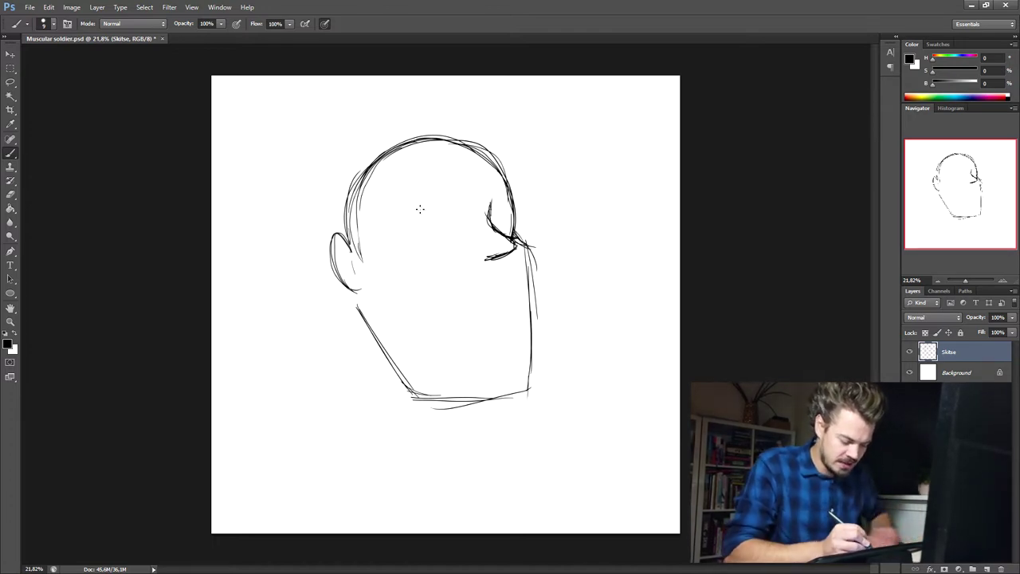
{"action": "mouse_move", "coordinate": [388, 223]}
{"action": "left_mouse_down"}
{"action": "mouse_move", "coordinate": [454, 220]}
{"action": "mouse_move", "coordinate": [472, 209]}
{"action": "mouse_move", "coordinate": [475, 172]}
{"action": "mouse_move", "coordinate": [500, 196]}
{"action": "mouse_move", "coordinate": [492, 193]}
{"action": "mouse_move", "coordinate": [498, 214]}
{"action": "mouse_move", "coordinate": [524, 214]}
{"action": "left_mouse_up"}
{"action": "mouse_move", "coordinate": [516, 170]}
{"action": "left_mouse_down"}
{"action": "mouse_move", "coordinate": [473, 223]}
{"action": "mouse_move", "coordinate": [425, 232]}
{"action": "mouse_move", "coordinate": [477, 218]}
{"action": "left_mouse_up"}
{"action": "mouse_move", "coordinate": [529, 263]}
{"action": "left_mouse_down"}
{"action": "mouse_move", "coordinate": [453, 256]}
{"action": "mouse_move", "coordinate": [397, 276]}
{"action": "left_mouse_up"}
{"action": "mouse_move", "coordinate": [454, 258]}
{"action": "left_mouse_down"}
{"action": "mouse_move", "coordinate": [550, 264]}
{"action": "mouse_move", "coordinate": [529, 289]}
{"action": "mouse_move", "coordinate": [530, 383]}
{"action": "left_mouse_up"}
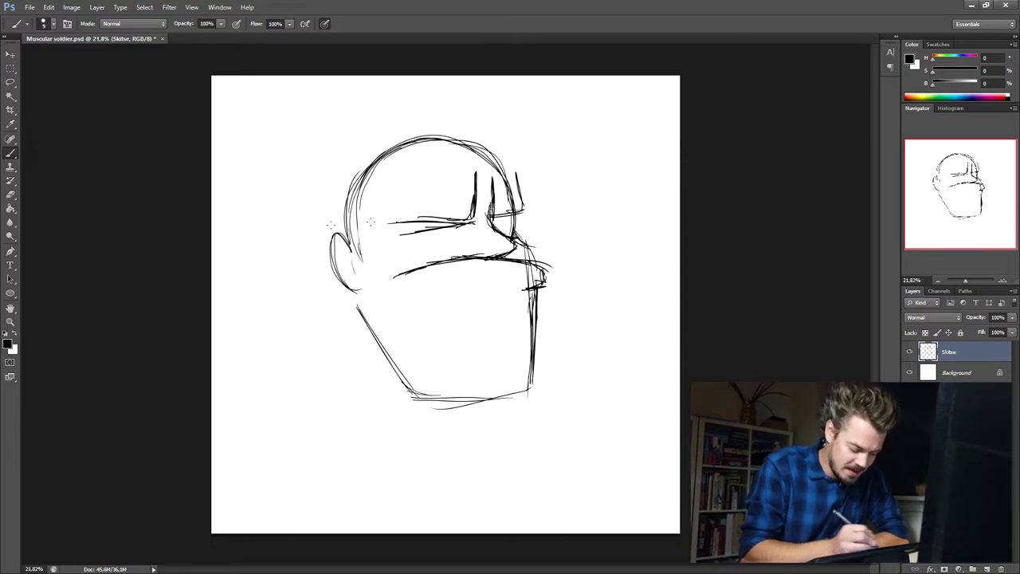
Erase the stray stroke above the near eye and set the eraser size to 15 px.
{"action": "key", "text": "e"}
{"action": "left_click_drag", "start_coordinate": [415, 213], "coordinate": [467, 216]}
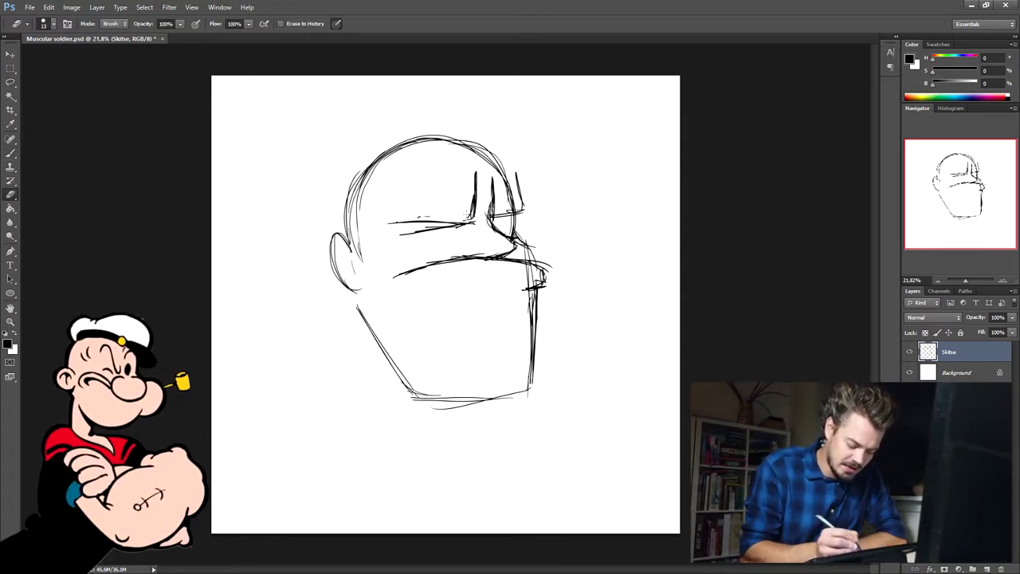
{"action": "right_click", "coordinate": [518, 257]}
{"action": "left_click_drag", "start_coordinate": [627, 269], "coordinate": [603, 270]}
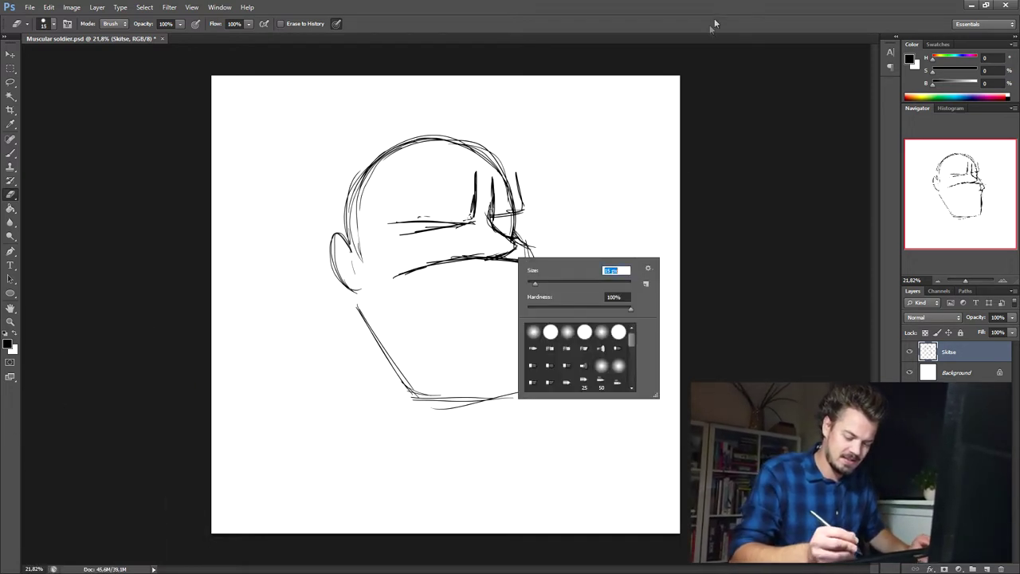
{"action": "type", "text": "15"}
{"action": "key", "text": "Return"}
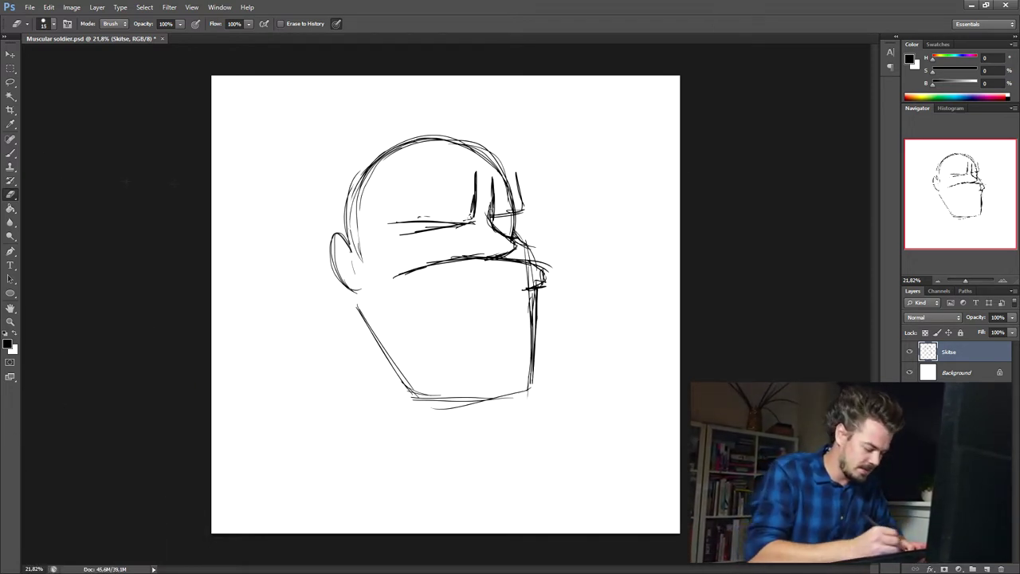
Sketch the curved lower rim of the helmet across the forehead, from above the ear to the brow.
{"action": "key", "text": "b"}
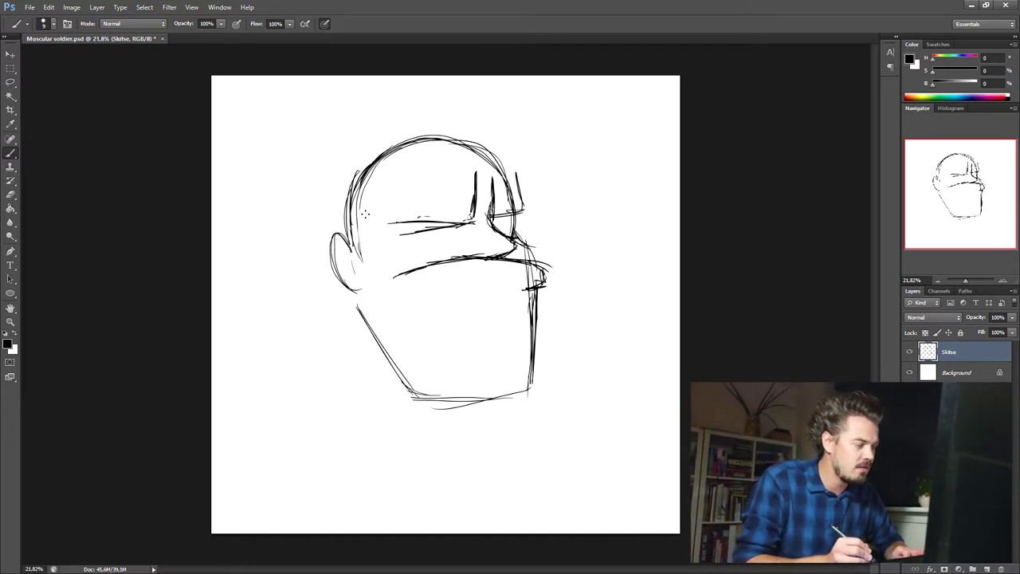
{"action": "mouse_move", "coordinate": [344, 217]}
{"action": "left_mouse_down"}
{"action": "mouse_move", "coordinate": [421, 159]}
{"action": "mouse_move", "coordinate": [469, 148]}
{"action": "mouse_move", "coordinate": [529, 160]}
{"action": "mouse_move", "coordinate": [522, 180]}
{"action": "left_mouse_up"}
{"action": "left_click_drag", "start_coordinate": [395, 169], "coordinate": [343, 217]}
Scale the head sketch down to about 92% and shift it slightly to make room for the helmet.
{"action": "left_click", "coordinate": [10, 82]}
{"action": "mouse_move", "coordinate": [411, 100]}
{"action": "left_mouse_down"}
{"action": "mouse_move", "coordinate": [269, 234]}
{"action": "mouse_move", "coordinate": [550, 115]}
{"action": "mouse_move", "coordinate": [514, 101]}
{"action": "left_mouse_up"}
{"action": "right_click", "coordinate": [638, 194]}
{"action": "left_click", "coordinate": [670, 227]}
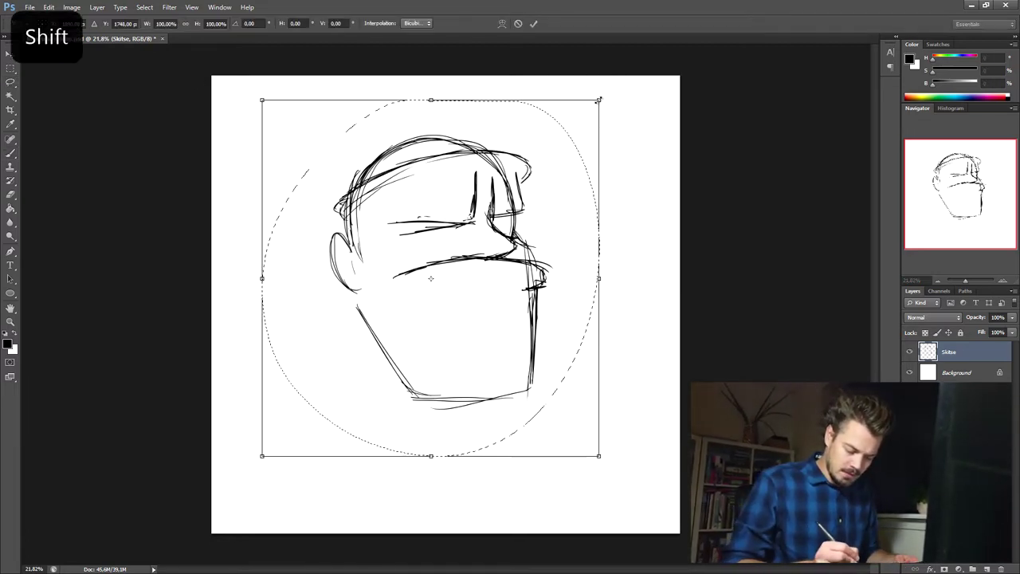
{"action": "left_click_drag", "start_coordinate": [599, 100], "coordinate": [572, 130]}
{"action": "left_click_drag", "start_coordinate": [478, 223], "coordinate": [494, 227]}
{"action": "left_click", "coordinate": [533, 23]}
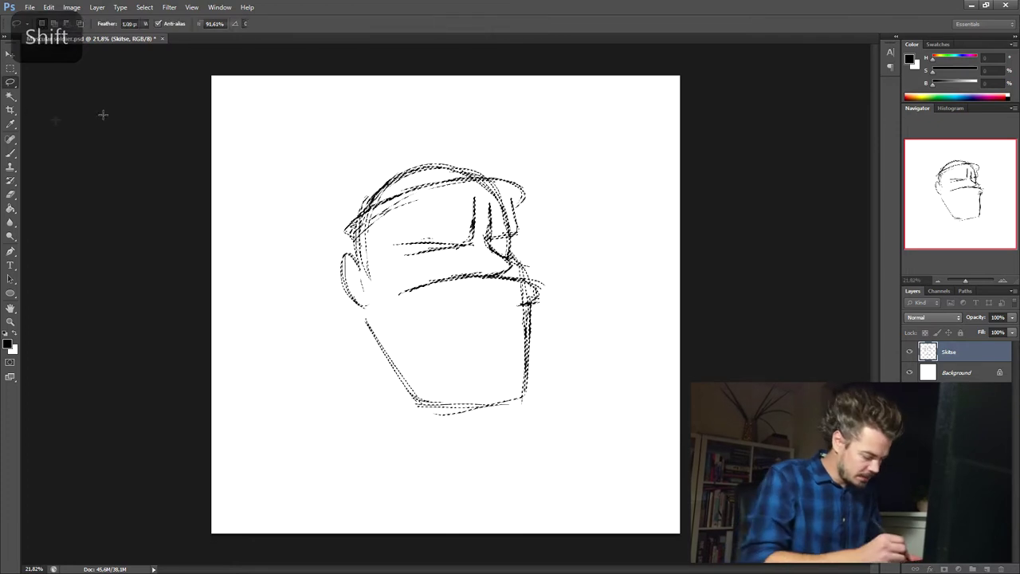
Sketch the helmet's dome and front peak, replacing the overshooting lines at its upper front with a rounder curve.
{"action": "key", "text": "b"}
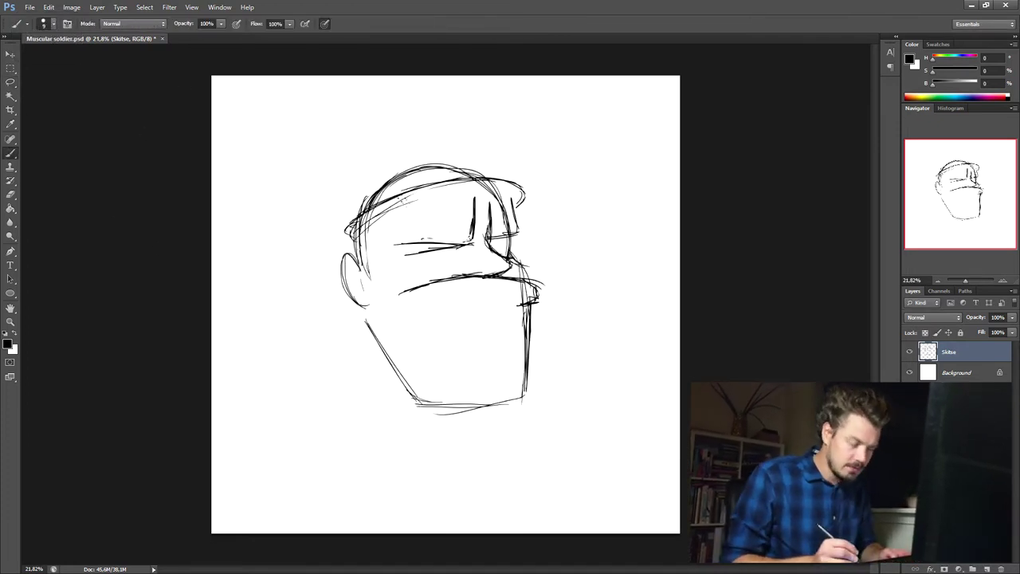
{"action": "key", "text": "ctrl+d"}
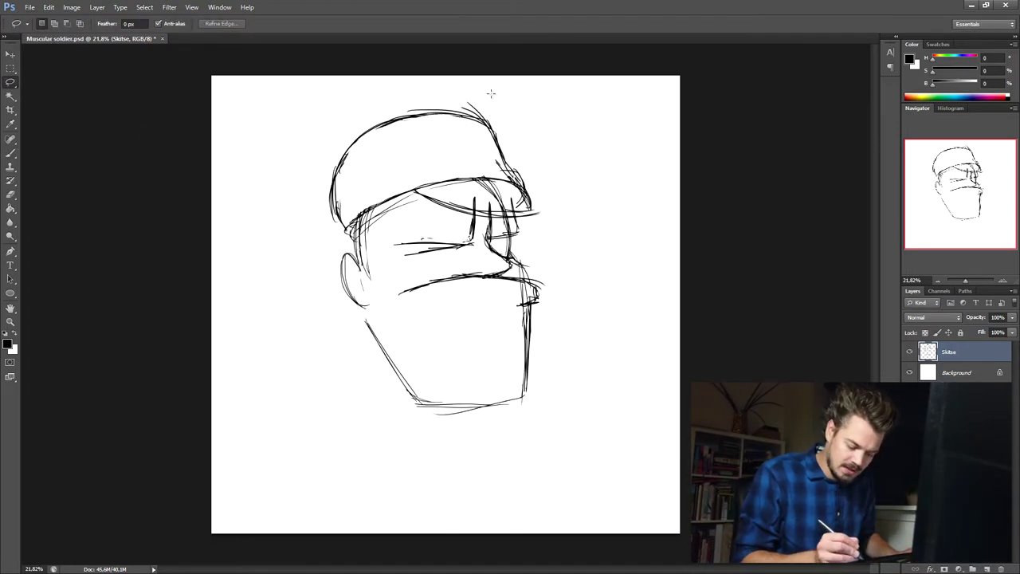
{"action": "mouse_move", "coordinate": [489, 93]}
{"action": "left_mouse_down"}
{"action": "mouse_move", "coordinate": [463, 118]}
{"action": "mouse_move", "coordinate": [504, 99]}
{"action": "mouse_move", "coordinate": [477, 117]}
{"action": "mouse_move", "coordinate": [495, 140]}
{"action": "left_mouse_up"}
{"action": "key", "text": "Delete"}
{"action": "key", "text": "ctrl+d"}
{"action": "key", "text": "b"}
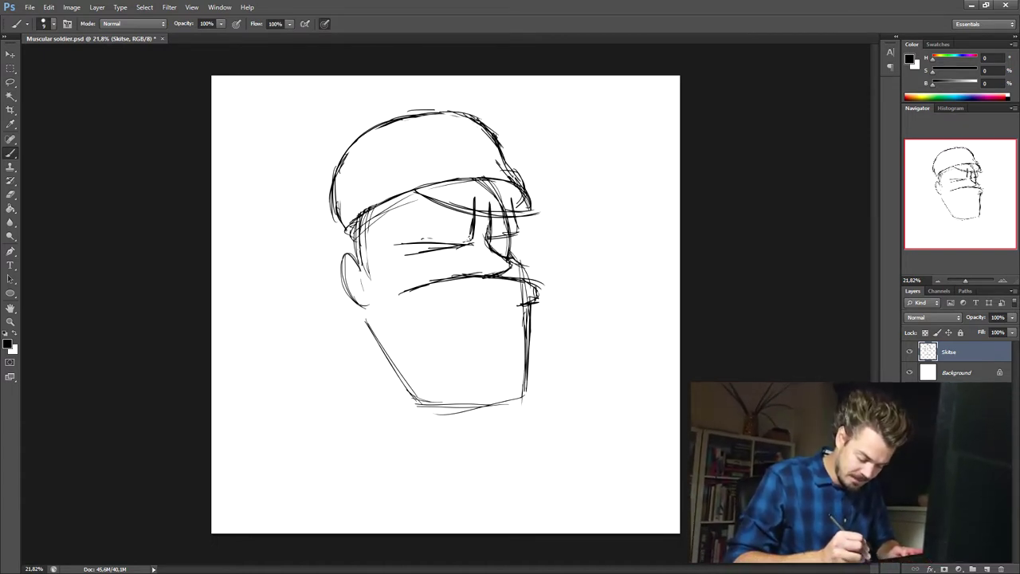
Scale the helmet and head sketch down and place it lower on the canvas.
{"action": "key", "text": "l"}
{"action": "mouse_move", "coordinate": [356, 107]}
{"action": "left_mouse_down"}
{"action": "mouse_move", "coordinate": [346, 237]}
{"action": "mouse_move", "coordinate": [425, 193]}
{"action": "mouse_move", "coordinate": [488, 178]}
{"action": "mouse_move", "coordinate": [533, 197]}
{"action": "mouse_move", "coordinate": [446, 88]}
{"action": "left_mouse_up"}
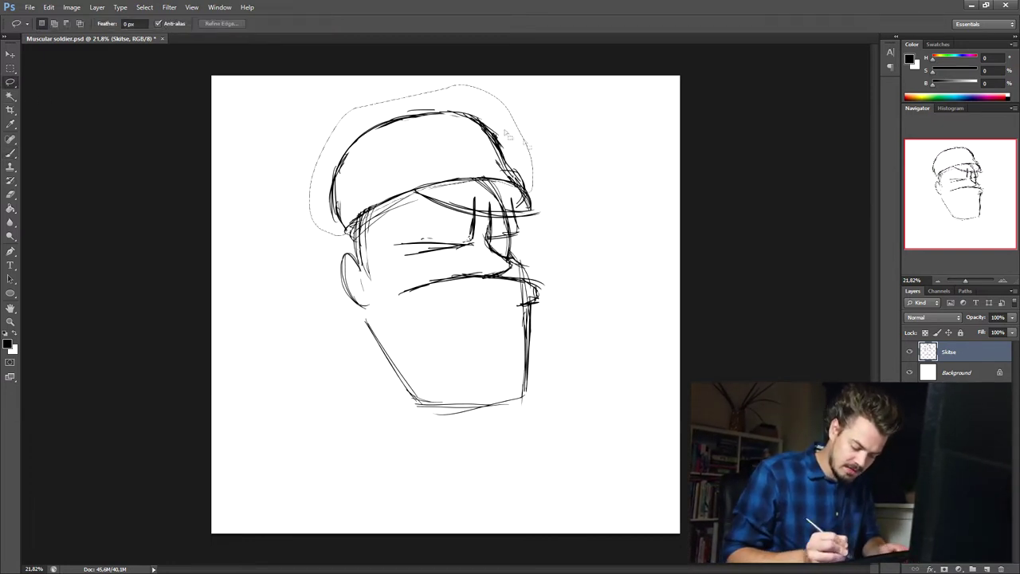
{"action": "right_click", "coordinate": [533, 146]}
{"action": "left_click", "coordinate": [571, 177]}
{"action": "left_click_drag", "start_coordinate": [534, 83], "coordinate": [510, 112]}
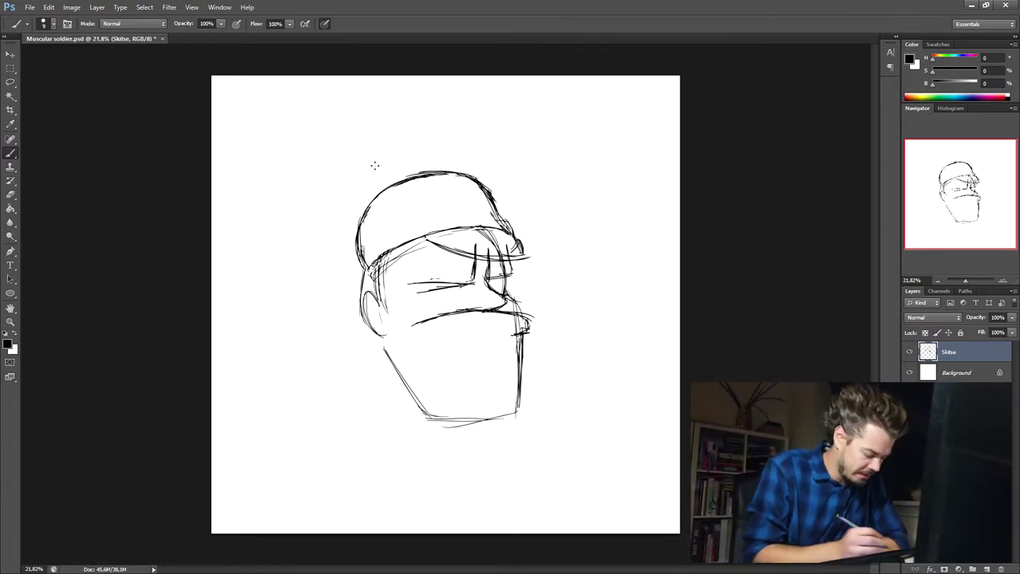
Clean up the helmet dome's upper rear contour and redraw it with a heavier line.
{"action": "key", "text": "e"}
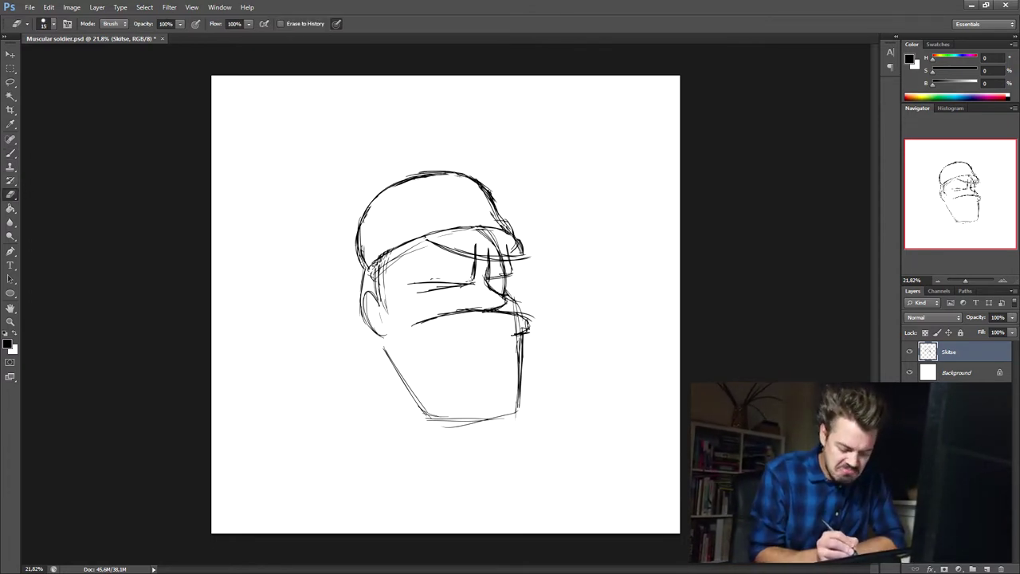
{"action": "left_click", "coordinate": [10, 153]}
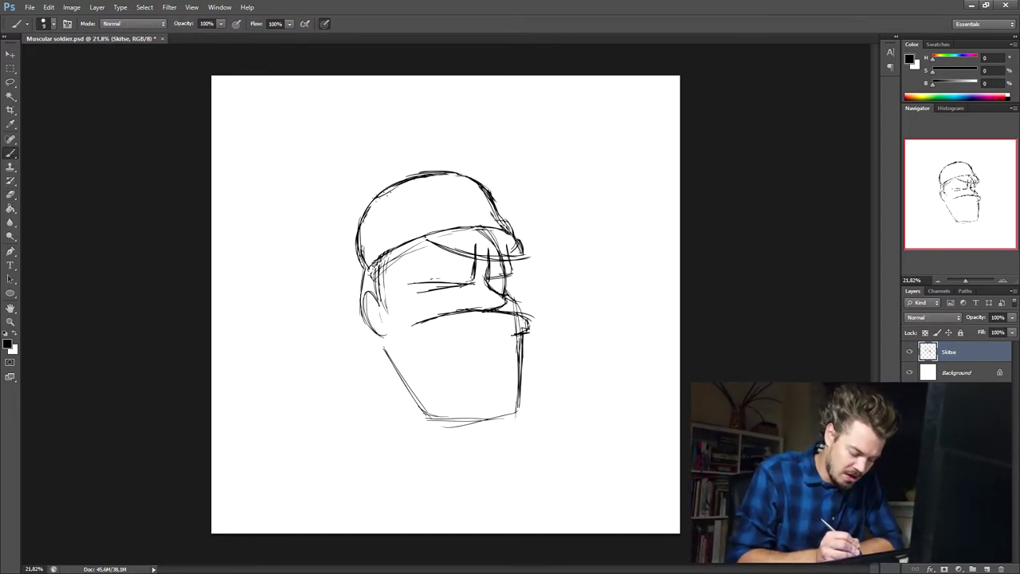
{"action": "left_click_drag", "start_coordinate": [376, 197], "coordinate": [413, 179]}
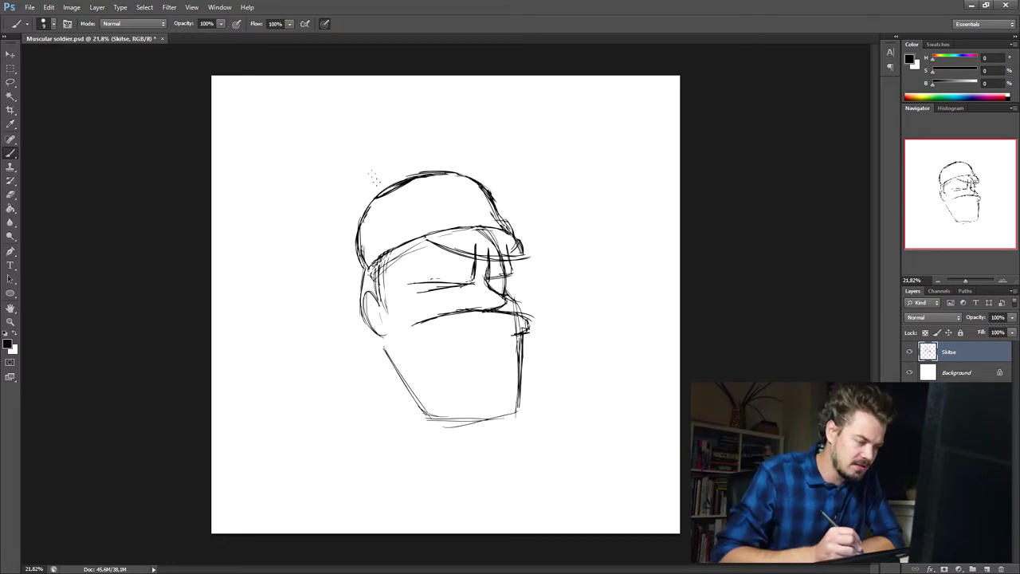
Draw a short neck and a tall pointed spike on top of the helmet, erasing the excess dome line beneath it.
{"action": "left_click_drag", "start_coordinate": [385, 175], "coordinate": [387, 188]}
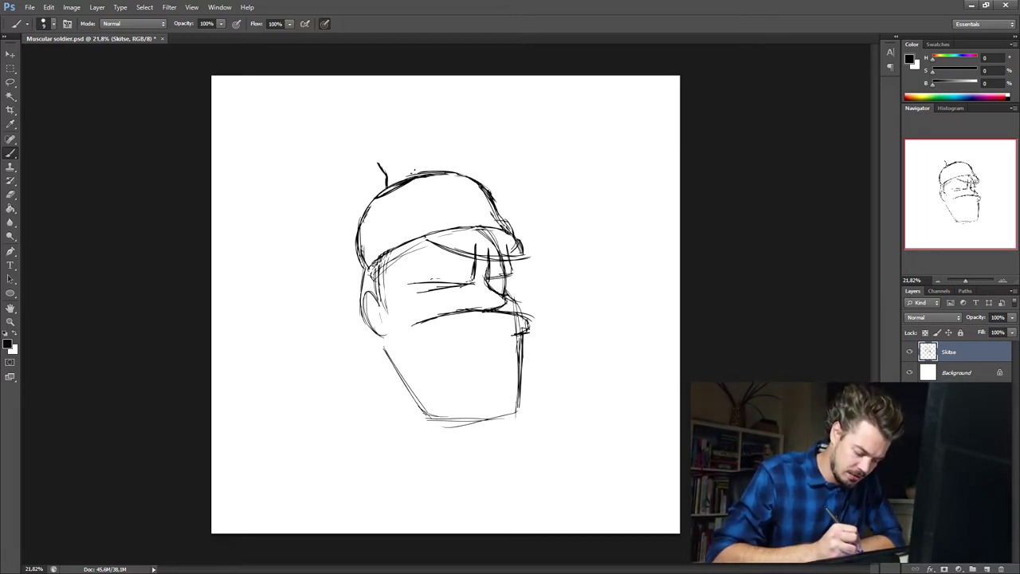
{"action": "left_click_drag", "start_coordinate": [407, 172], "coordinate": [410, 171]}
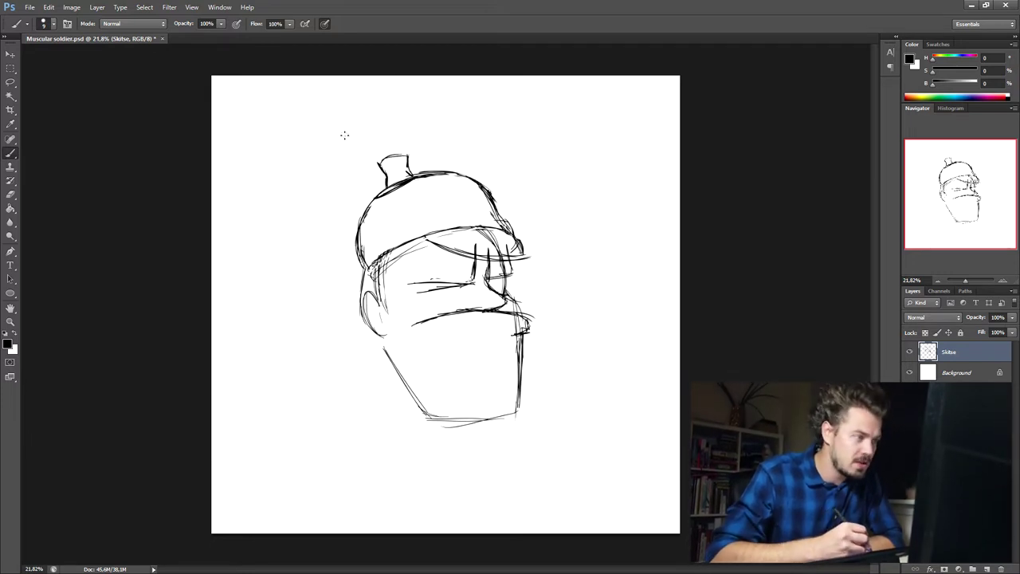
{"action": "mouse_move", "coordinate": [378, 163]}
{"action": "left_mouse_down"}
{"action": "mouse_move", "coordinate": [377, 104]}
{"action": "mouse_move", "coordinate": [374, 125]}
{"action": "mouse_move", "coordinate": [385, 100]}
{"action": "mouse_move", "coordinate": [376, 89]}
{"action": "mouse_move", "coordinate": [403, 140]}
{"action": "left_mouse_up"}
{"action": "left_click", "coordinate": [383, 148]}
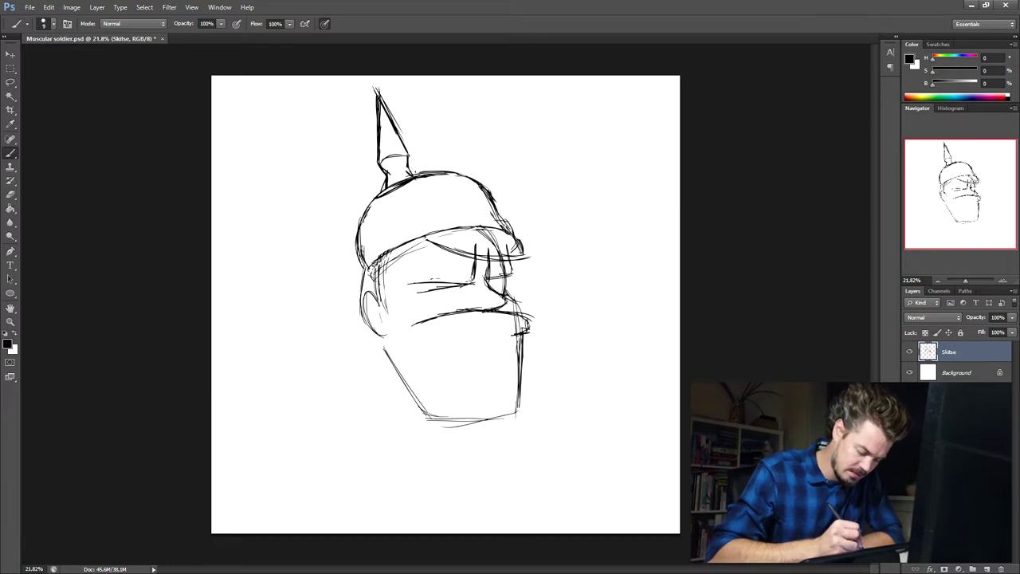
{"action": "key", "text": "e"}
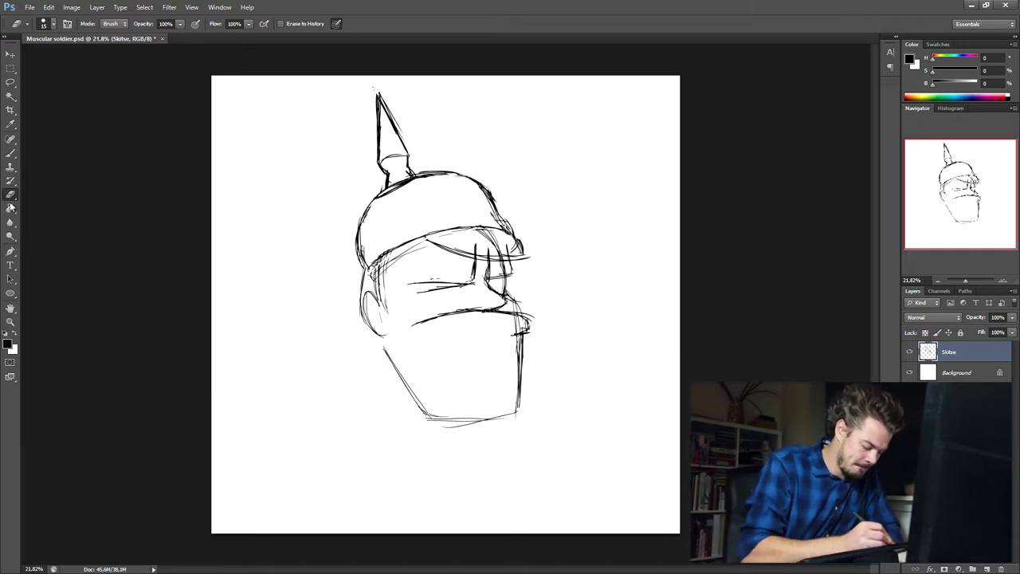
{"action": "mouse_move", "coordinate": [412, 184]}
{"action": "left_mouse_down"}
{"action": "mouse_move", "coordinate": [383, 196]}
{"action": "mouse_move", "coordinate": [394, 190]}
{"action": "left_mouse_up"}
Darken the near eye line and the nose's bridge and tip, and draw the curved nostril.
{"action": "key", "text": "b"}
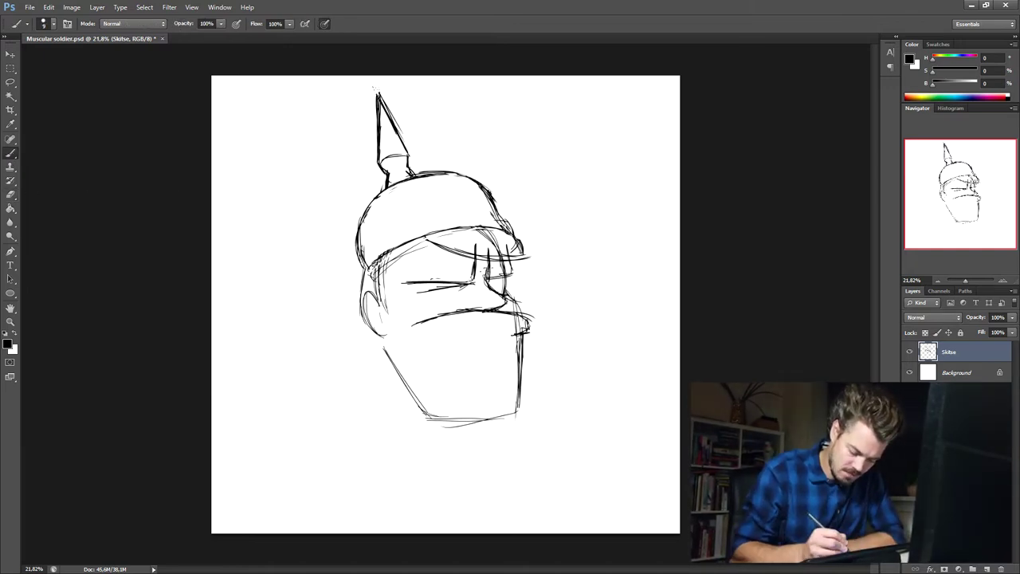
{"action": "left_click_drag", "start_coordinate": [493, 286], "coordinate": [517, 300]}
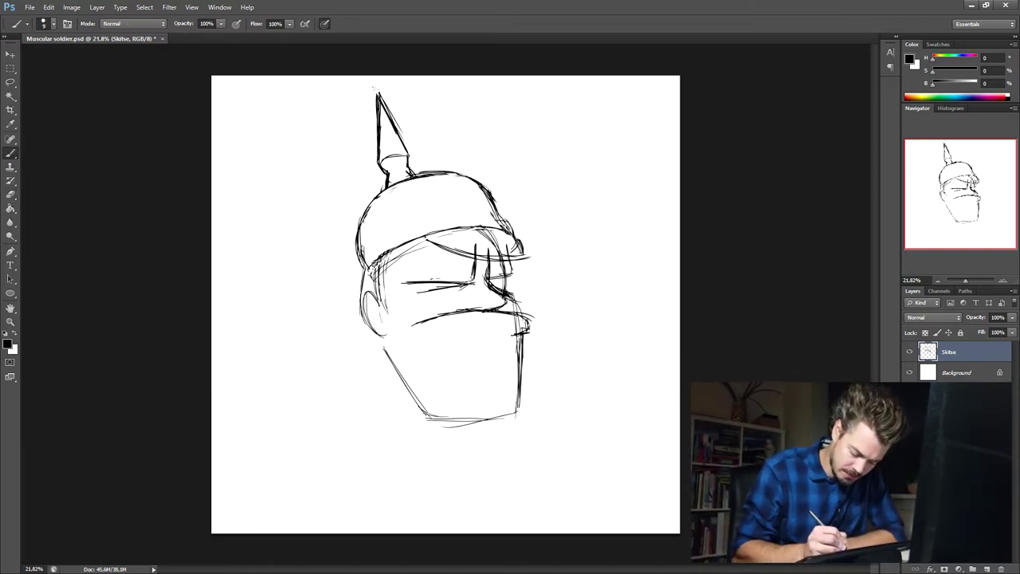
{"action": "left_click_drag", "start_coordinate": [480, 295], "coordinate": [457, 307]}
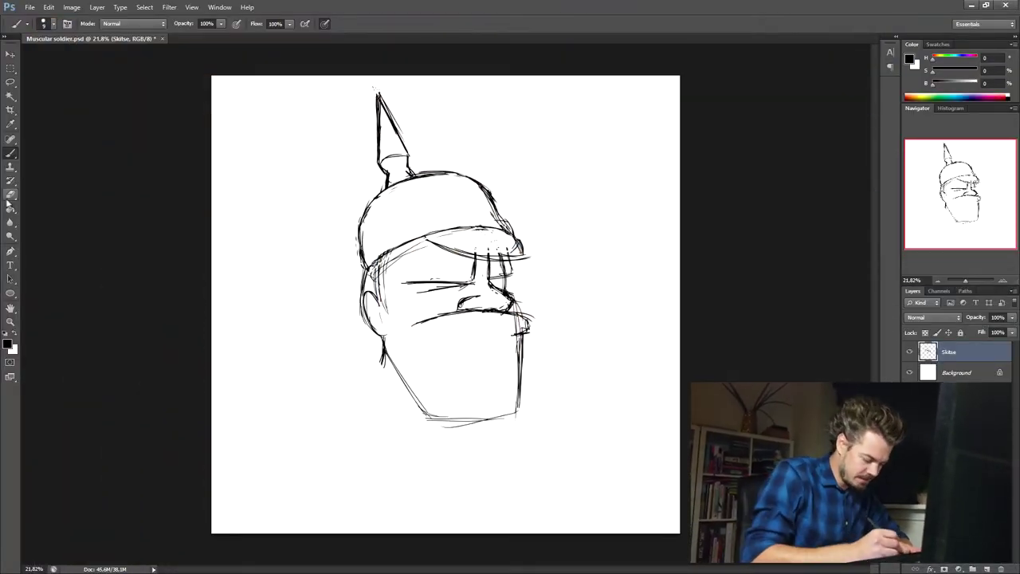
Clean up the strap lines beside the ear, then scale the whole head to about 96% and shift it slightly up.
{"action": "left_click", "coordinate": [11, 195]}
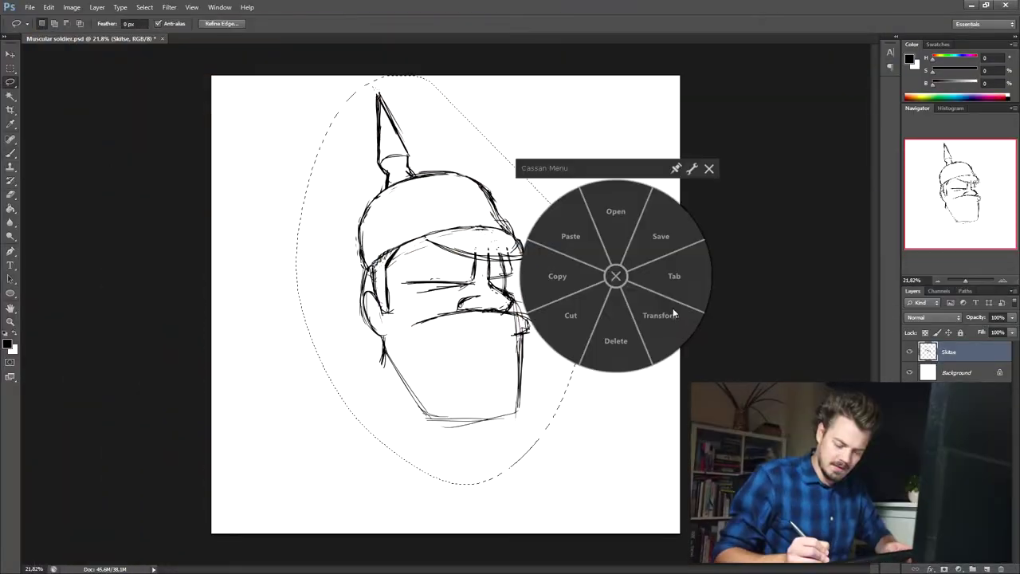
{"action": "left_click", "coordinate": [675, 312]}
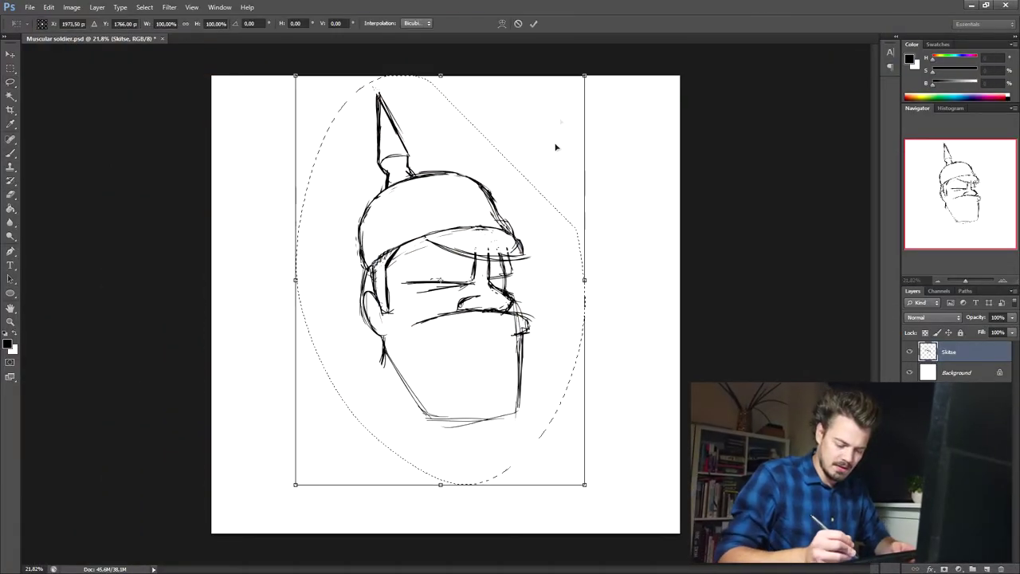
{"action": "left_click_drag", "start_coordinate": [584, 76], "coordinate": [573, 91]}
{"action": "left_click_drag", "start_coordinate": [516, 206], "coordinate": [531, 190]}
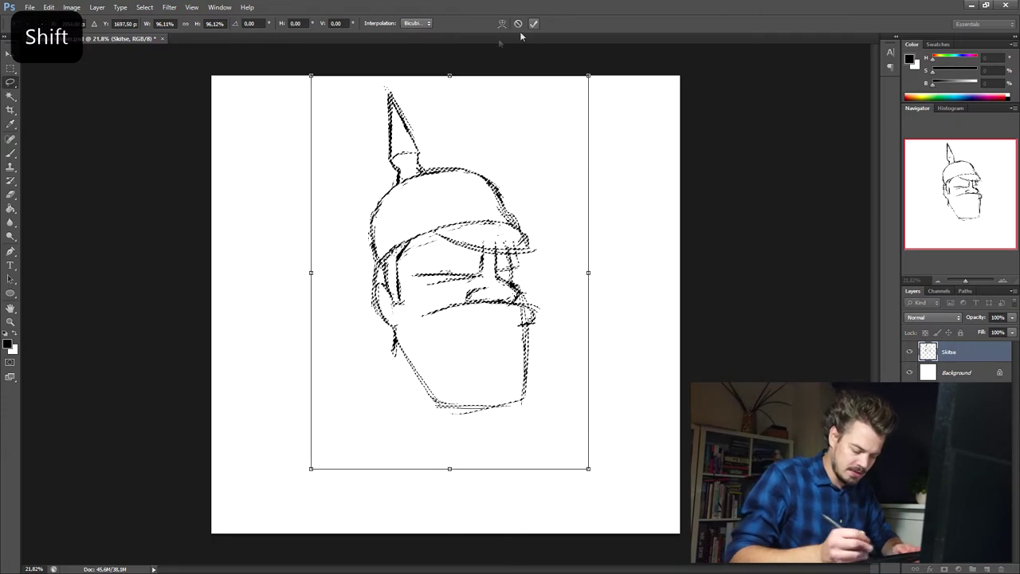
{"action": "left_click", "coordinate": [534, 23]}
{"action": "key", "text": "b"}
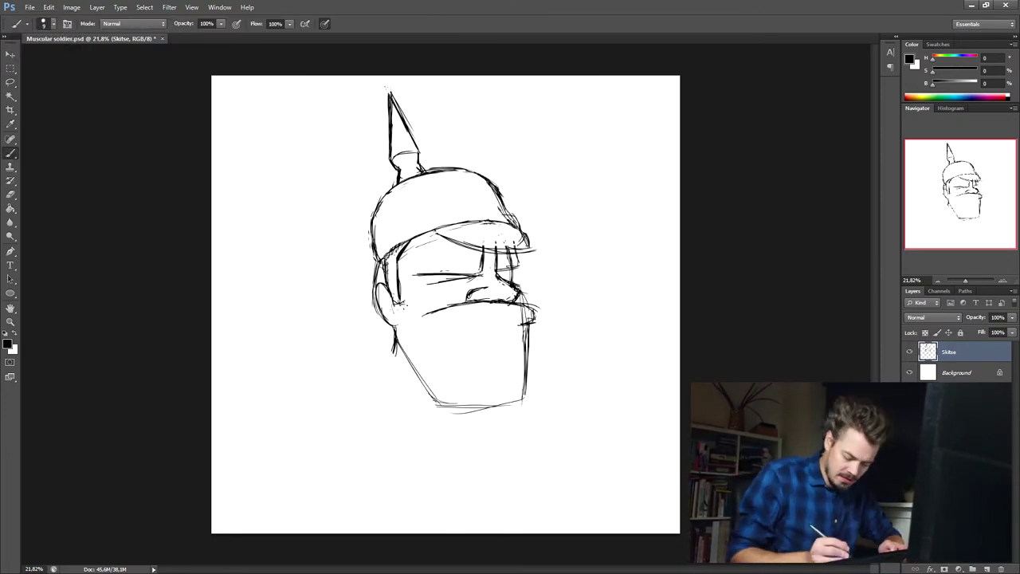
Sketch the rear shoulder line from behind the jaw and a vertical chest line beneath the chin.
{"action": "left_click_drag", "start_coordinate": [395, 331], "coordinate": [335, 352]}
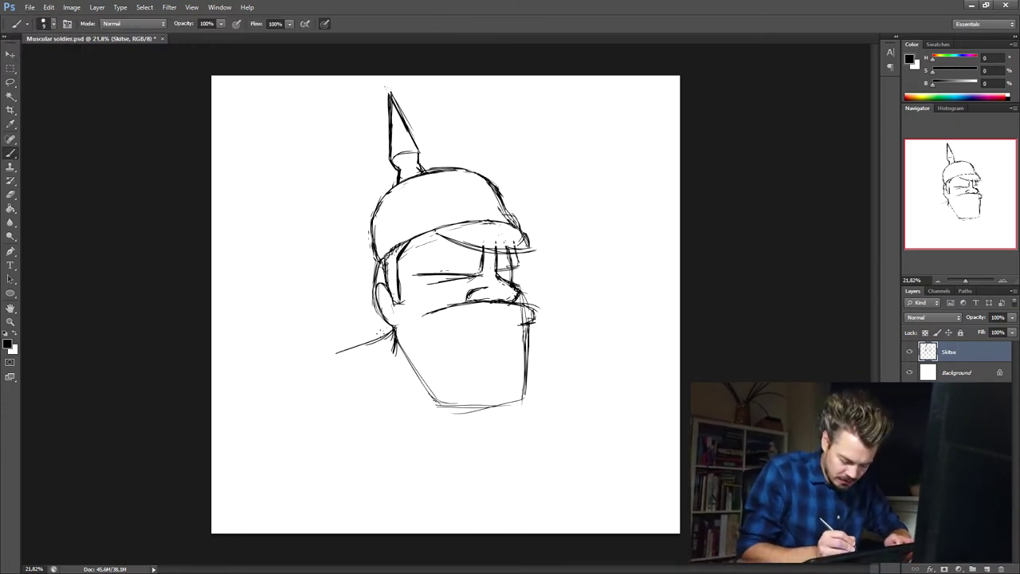
{"action": "left_click_drag", "start_coordinate": [387, 330], "coordinate": [324, 354]}
{"action": "left_click_drag", "start_coordinate": [387, 328], "coordinate": [317, 348]}
{"action": "left_click_drag", "start_coordinate": [268, 343], "coordinate": [234, 383]}
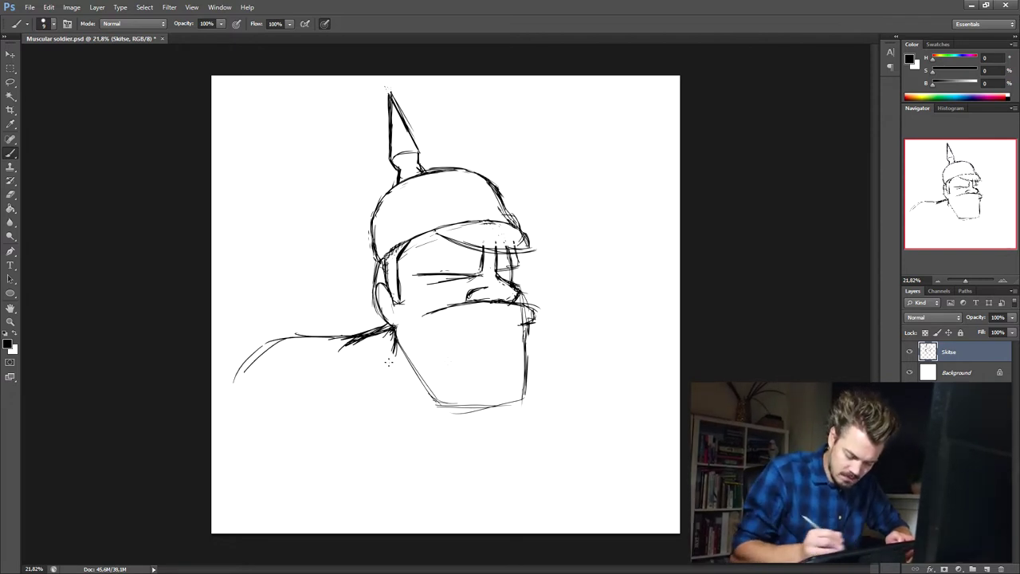
{"action": "left_click_drag", "start_coordinate": [534, 367], "coordinate": [540, 466]}
{"action": "left_click_drag", "start_coordinate": [537, 386], "coordinate": [528, 491]}
{"action": "key", "text": "ctrl+alt+z"}
{"action": "key", "text": "ctrl+alt+z"}
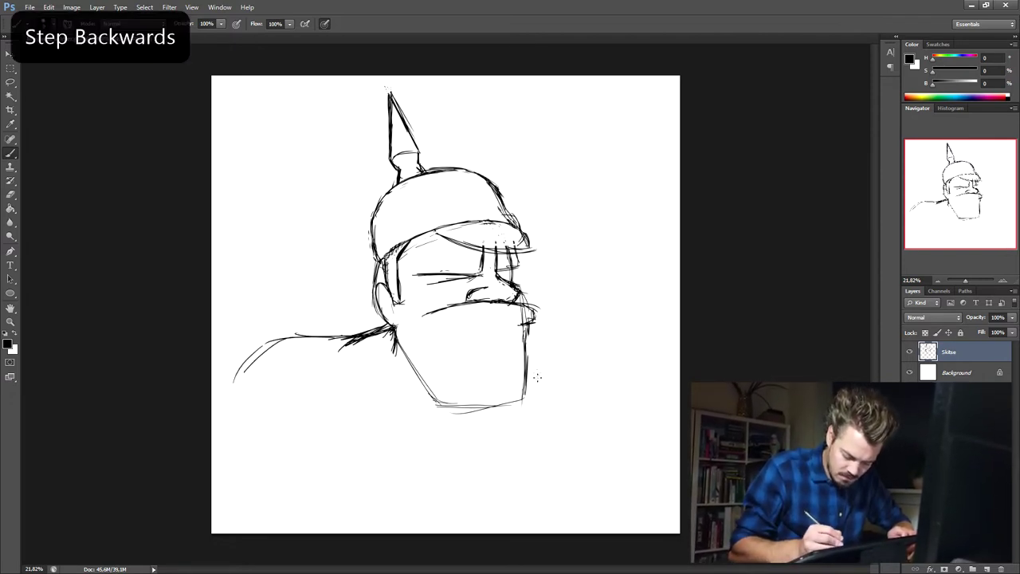
{"action": "left_click_drag", "start_coordinate": [534, 367], "coordinate": [546, 464]}
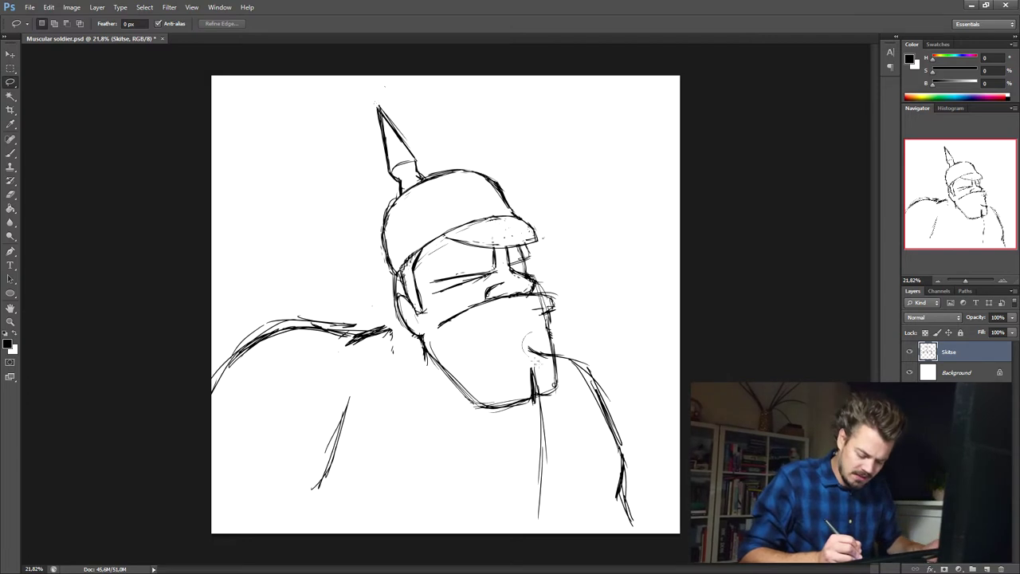
Delete the sketched shoulder, arm and chest lines around the head, leaving only the head and helmet.
{"action": "left_click_drag", "start_coordinate": [546, 359], "coordinate": [544, 338]}
{"action": "key", "text": "Delete"}
{"action": "key", "text": "ctrl+d"}
{"action": "mouse_move", "coordinate": [561, 394]}
{"action": "left_mouse_down"}
{"action": "mouse_move", "coordinate": [619, 561]}
{"action": "mouse_move", "coordinate": [568, 343]}
{"action": "left_mouse_up"}
{"action": "key", "text": "Delete"}
{"action": "key", "text": "ctrl+d"}
{"action": "left_click", "coordinate": [615, 255]}
{"action": "key", "text": "Return"}
{"action": "mouse_move", "coordinate": [388, 311]}
{"action": "left_mouse_down"}
{"action": "mouse_move", "coordinate": [397, 362]}
{"action": "mouse_move", "coordinate": [254, 257]}
{"action": "left_mouse_up"}
{"action": "key", "text": "Delete"}
{"action": "key", "text": "ctrl+d"}
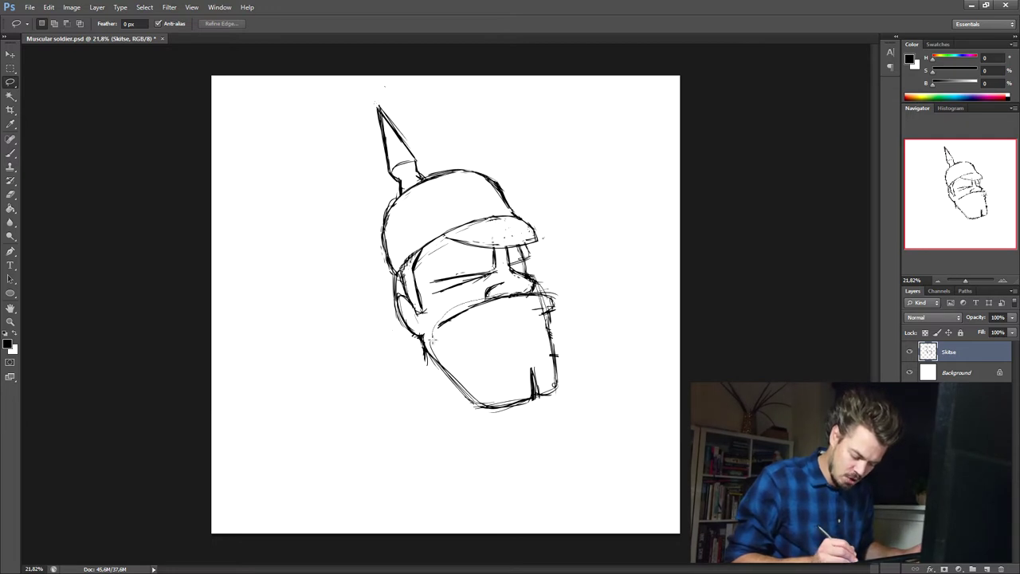
Enlarge the jaw and moustache section to about 120%, slightly reduce its height, and fit it beneath the nose.
{"action": "mouse_move", "coordinate": [434, 423]}
{"action": "left_mouse_down"}
{"action": "mouse_move", "coordinate": [592, 290]}
{"action": "mouse_move", "coordinate": [630, 282]}
{"action": "left_mouse_up"}
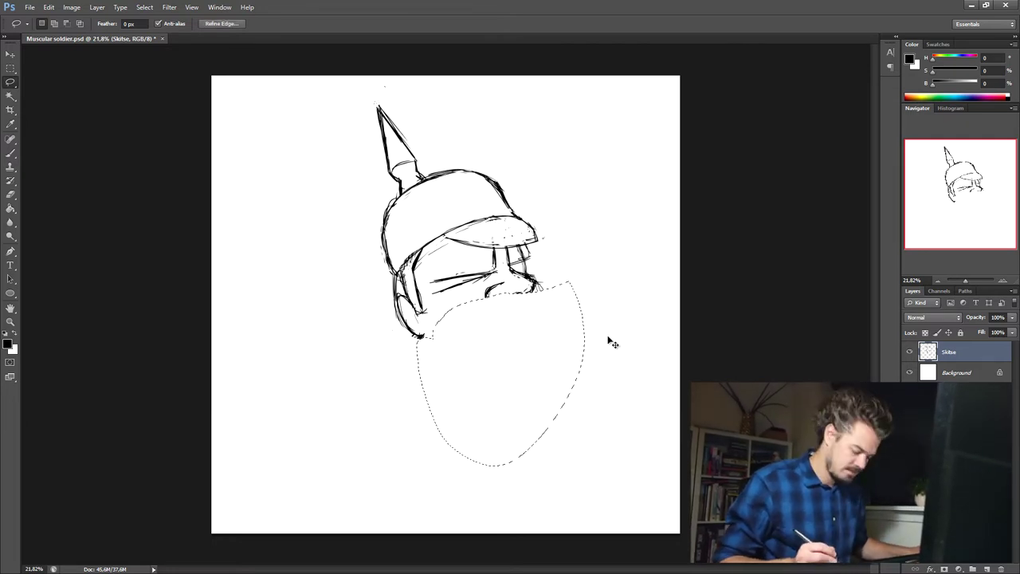
{"action": "key", "text": "ctrl+t"}
{"action": "left_click_drag", "start_coordinate": [586, 467], "coordinate": [619, 504]}
{"action": "left_click_drag", "start_coordinate": [573, 359], "coordinate": [570, 350]}
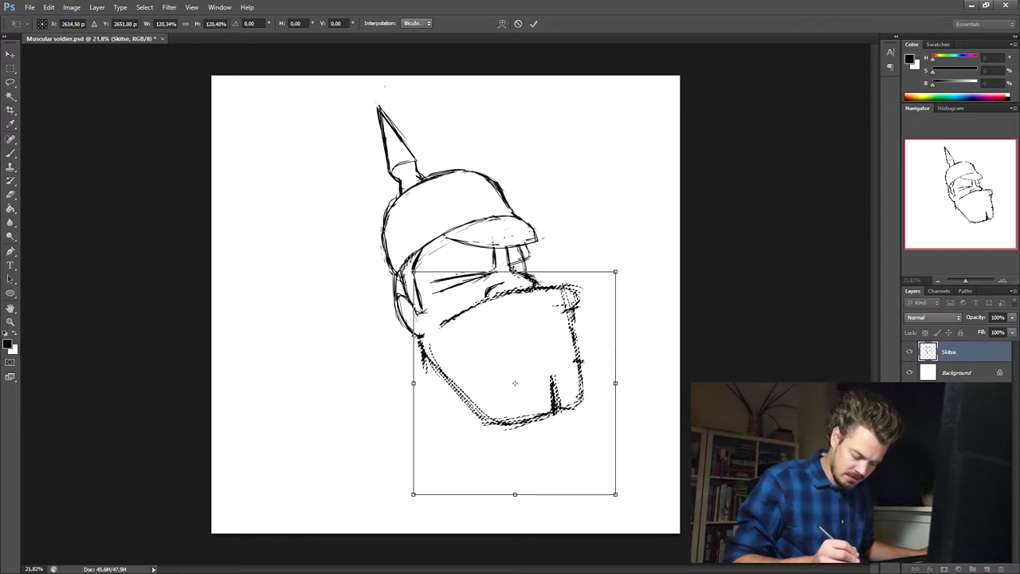
{"action": "left_click_drag", "start_coordinate": [515, 271], "coordinate": [515, 277]}
{"action": "left_click", "coordinate": [533, 23]}
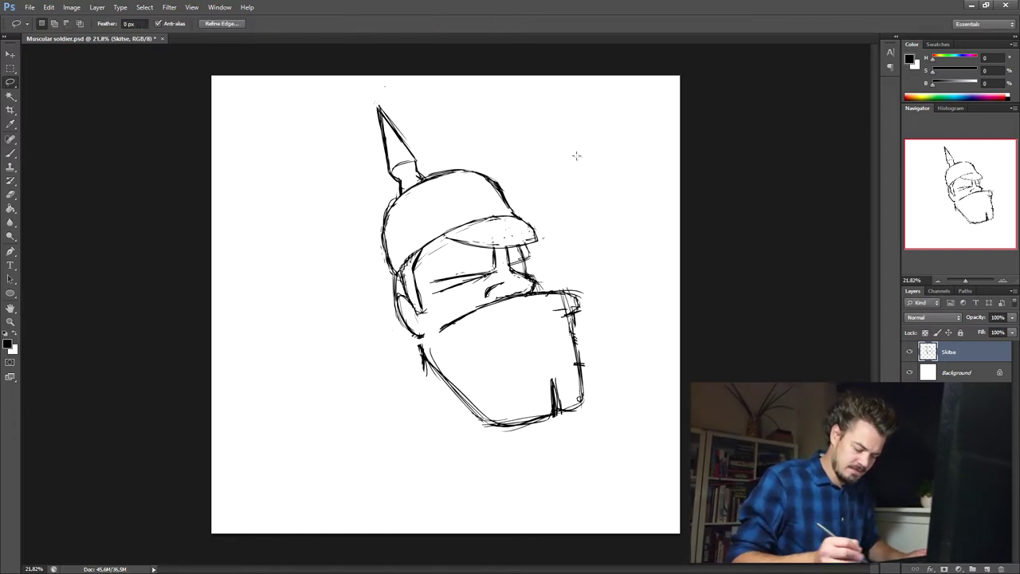
{"action": "key", "text": "ctrl+d"}
Select the helmet with its spike, scale it down and reposition it to sit closer on the head.
{"action": "mouse_move", "coordinate": [375, 86]}
{"action": "left_mouse_down"}
{"action": "mouse_move", "coordinate": [389, 283]}
{"action": "mouse_move", "coordinate": [446, 239]}
{"action": "mouse_move", "coordinate": [491, 248]}
{"action": "mouse_move", "coordinate": [478, 94]}
{"action": "mouse_move", "coordinate": [446, 83]}
{"action": "left_mouse_up"}
{"action": "key", "text": "ctrl+t"}
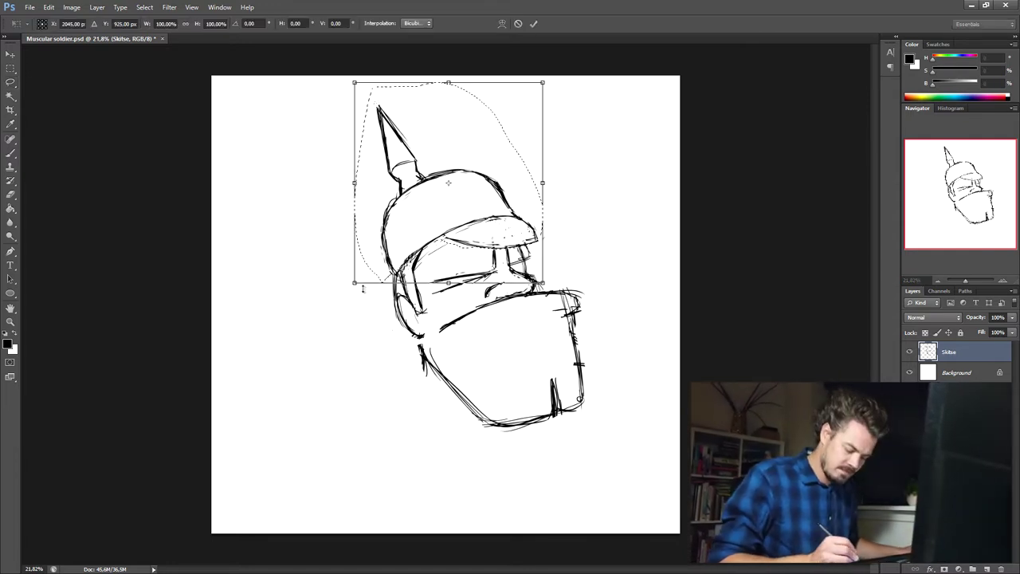
{"action": "left_click_drag", "start_coordinate": [353, 284], "coordinate": [375, 252]}
{"action": "mouse_move", "coordinate": [515, 143]}
{"action": "left_mouse_down"}
{"action": "mouse_move", "coordinate": [491, 137]}
{"action": "mouse_move", "coordinate": [495, 146]}
{"action": "left_mouse_up"}
{"action": "left_click", "coordinate": [533, 23]}
{"action": "key", "text": "ctrl+d"}
{"action": "key", "text": "b"}
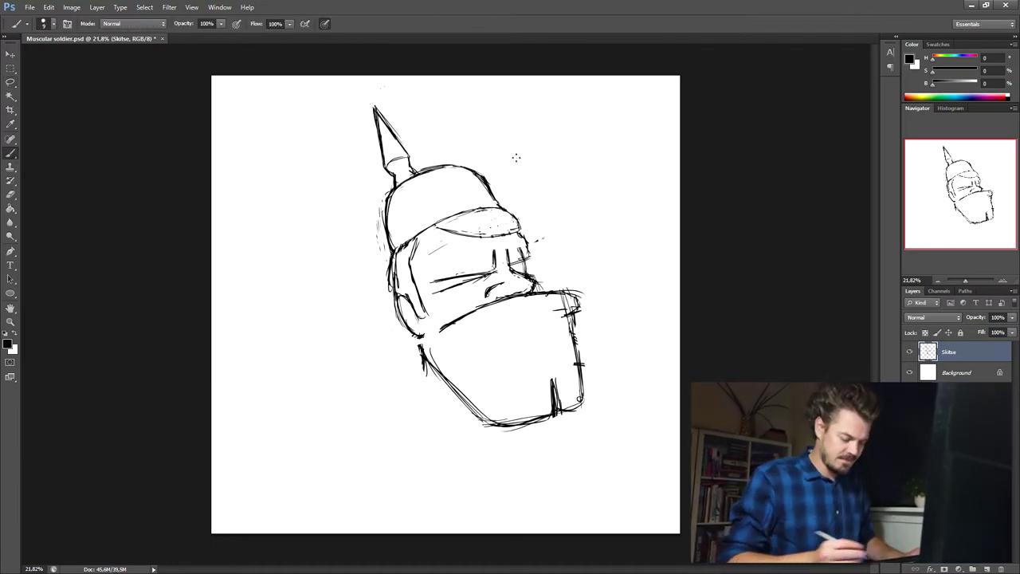
Select the whole head sketch, enlarge it and reposition it on the canvas.
{"action": "key", "text": "l"}
{"action": "mouse_move", "coordinate": [384, 84]}
{"action": "left_mouse_down"}
{"action": "mouse_move", "coordinate": [413, 449]}
{"action": "mouse_move", "coordinate": [499, 106]}
{"action": "mouse_move", "coordinate": [536, 150]}
{"action": "left_mouse_up"}
{"action": "key", "text": "ctrl+t"}
{"action": "left_click_drag", "start_coordinate": [528, 299], "coordinate": [510, 310]}
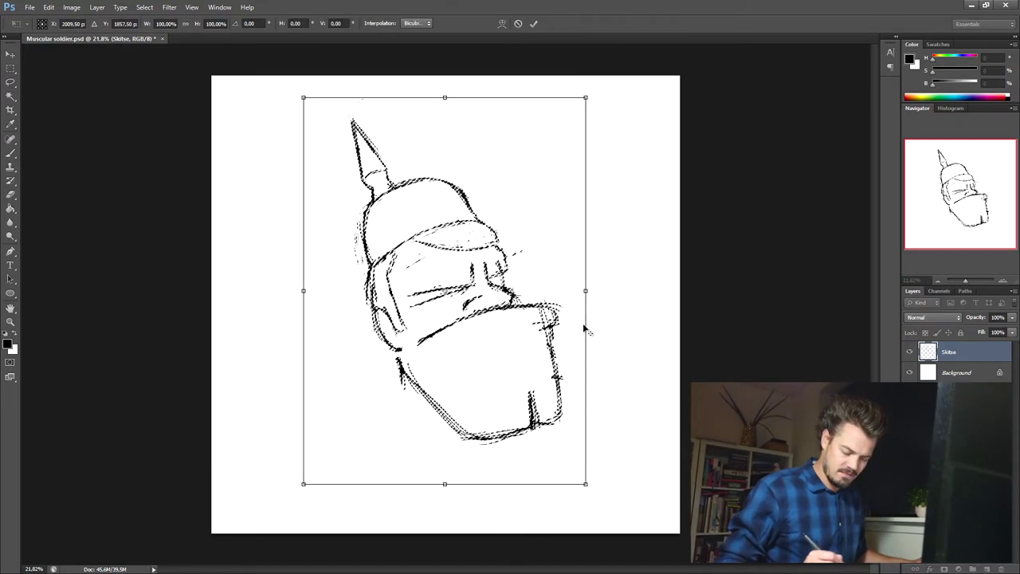
{"action": "left_click_drag", "start_coordinate": [586, 96], "coordinate": [605, 71]}
{"action": "left_click", "coordinate": [534, 26]}
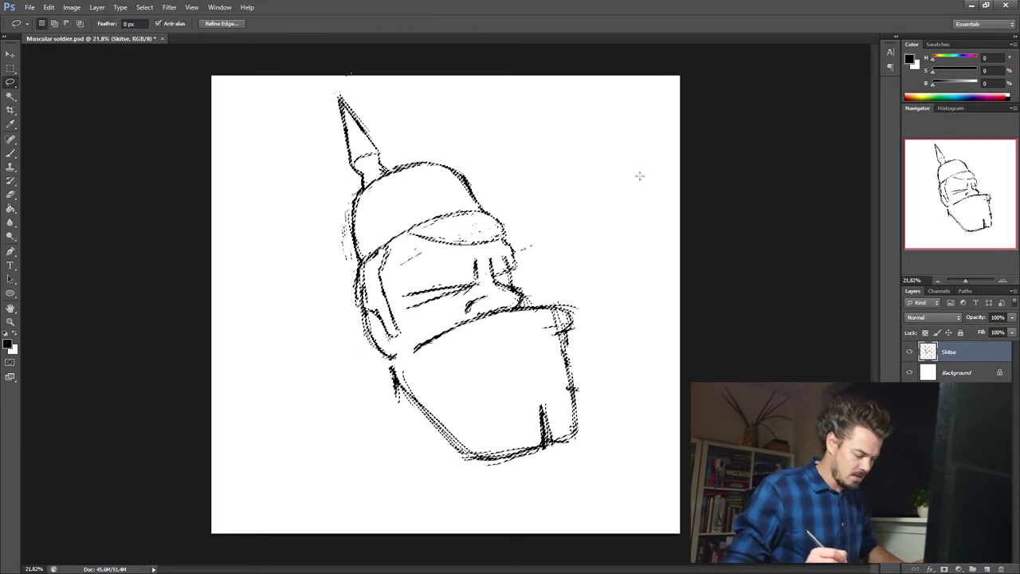
Darken the visor's lower edge and draw a heavier band line above the visor, trimming its rear end with the Eraser.
{"action": "key", "text": "b"}
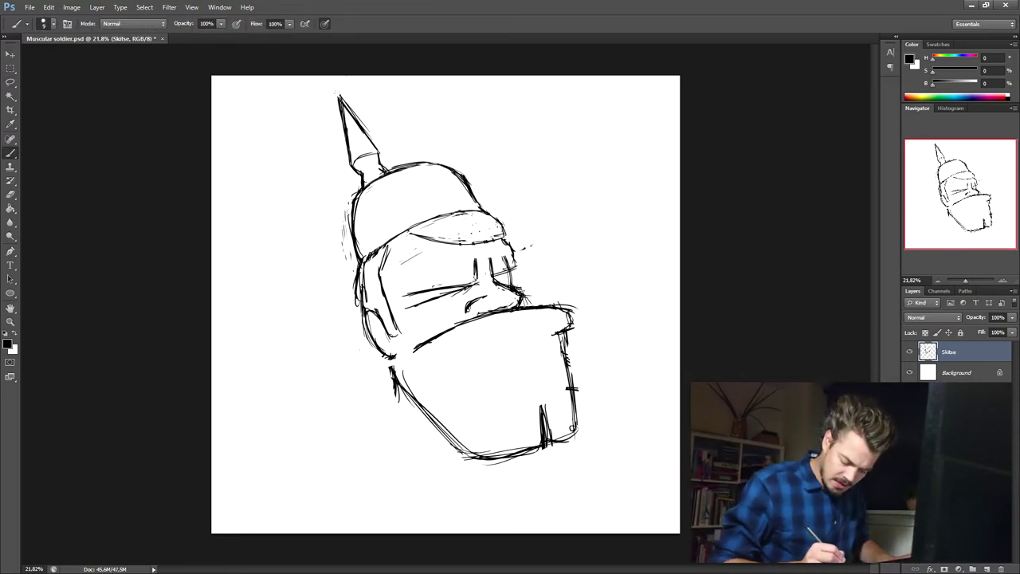
{"action": "key", "text": "e"}
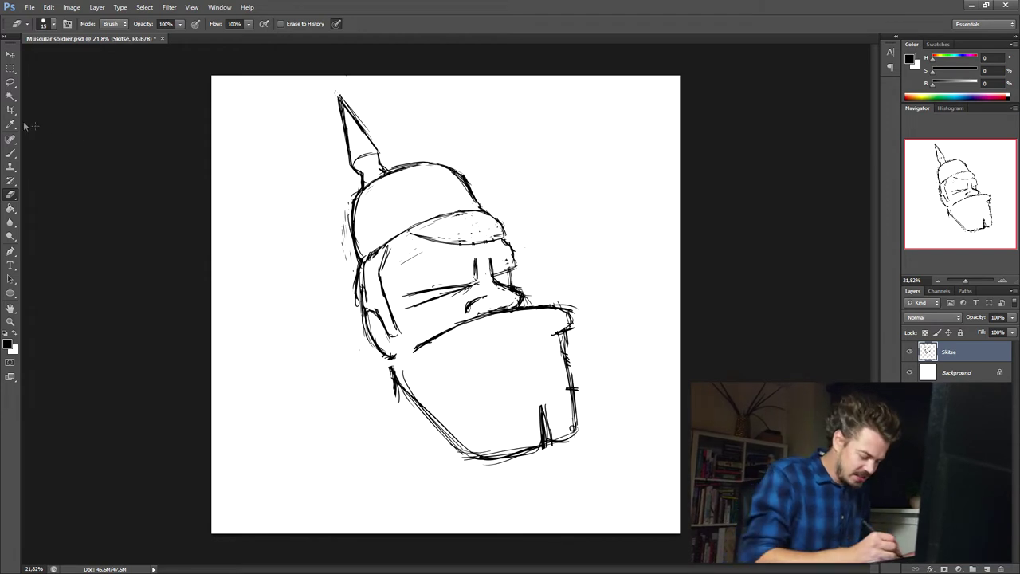
{"action": "key", "text": "b"}
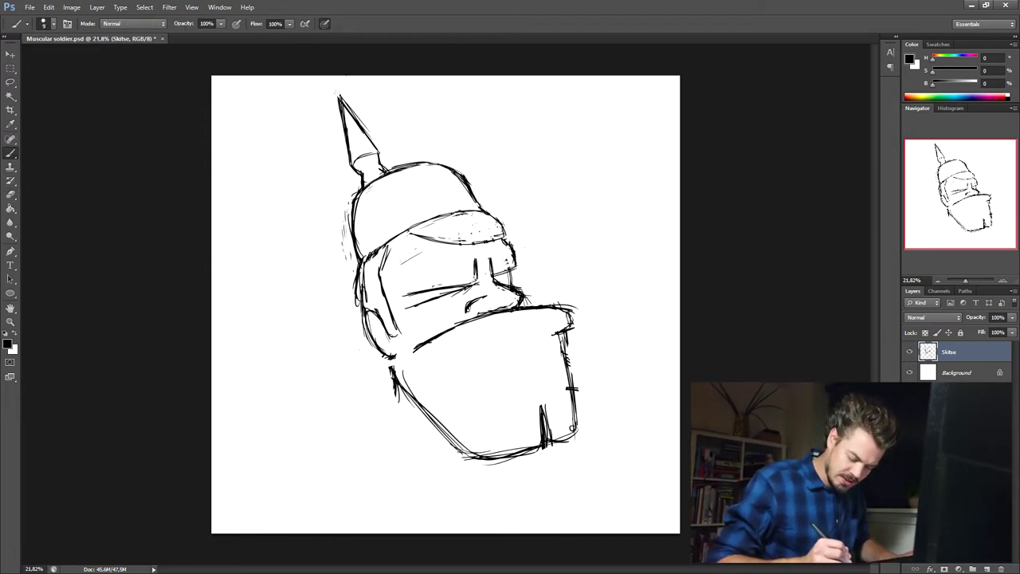
{"action": "left_click_drag", "start_coordinate": [406, 239], "coordinate": [483, 244]}
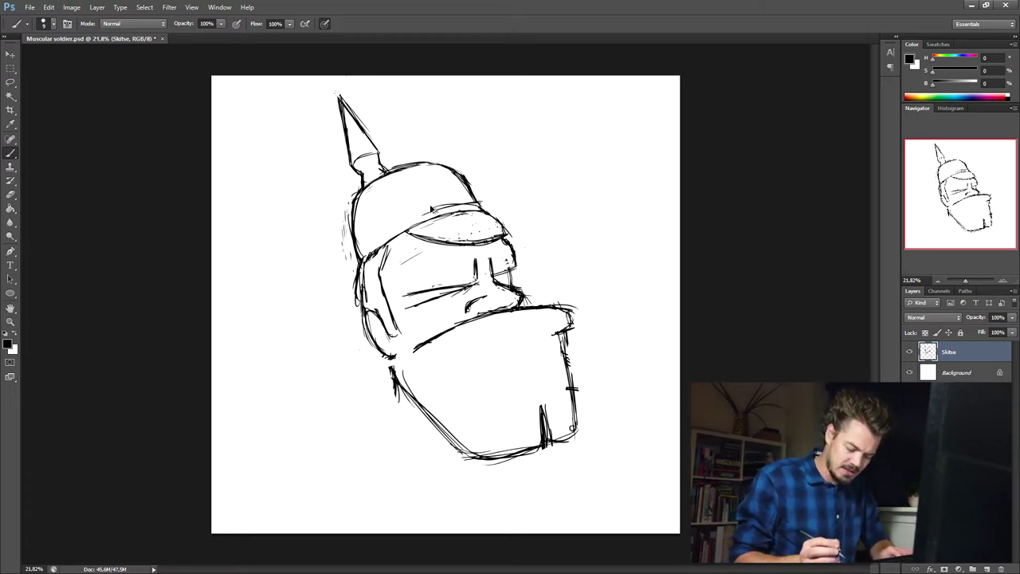
{"action": "key", "text": "ctrl+alt+z"}
{"action": "key", "text": "ctrl+alt+z"}
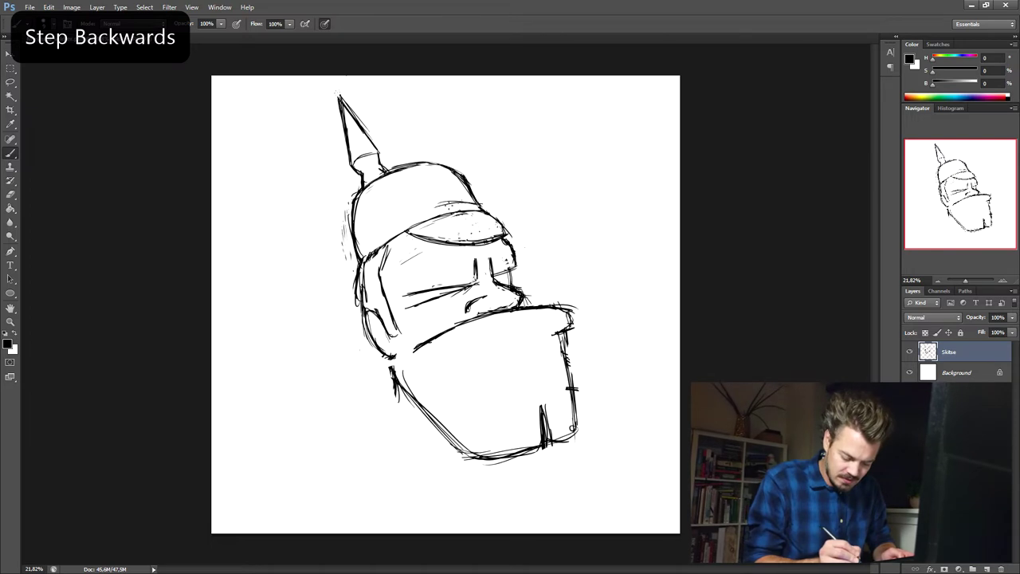
{"action": "left_click_drag", "start_coordinate": [429, 210], "coordinate": [471, 202]}
{"action": "left_click_drag", "start_coordinate": [432, 208], "coordinate": [477, 204]}
{"action": "left_click", "coordinate": [11, 194]}
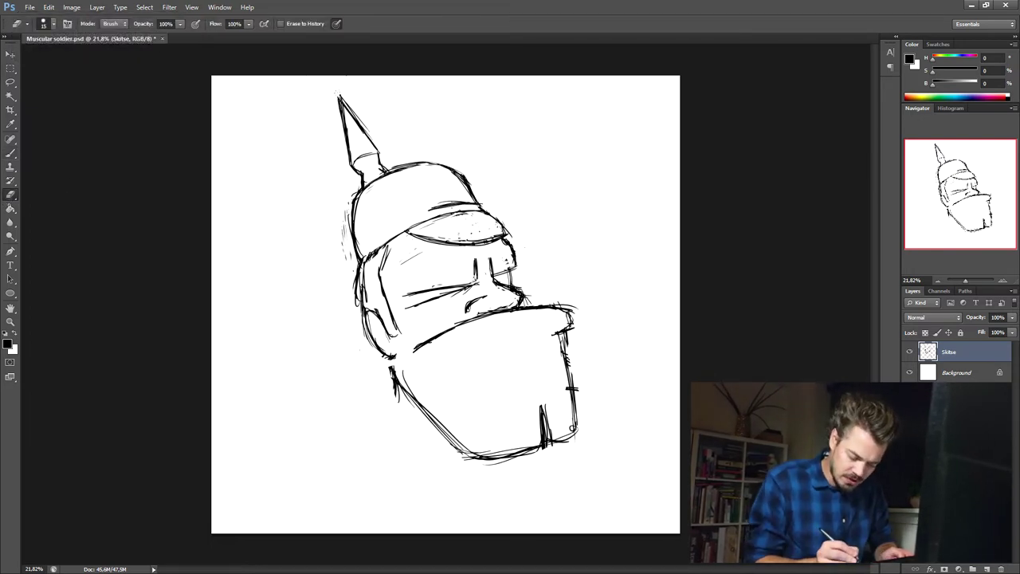
{"action": "left_click_drag", "start_coordinate": [430, 205], "coordinate": [448, 204]}
Redraw the jaw's rear contour down from the ear, extend the near eye line, and erase the leftover neck strokes.
{"action": "key", "text": "b"}
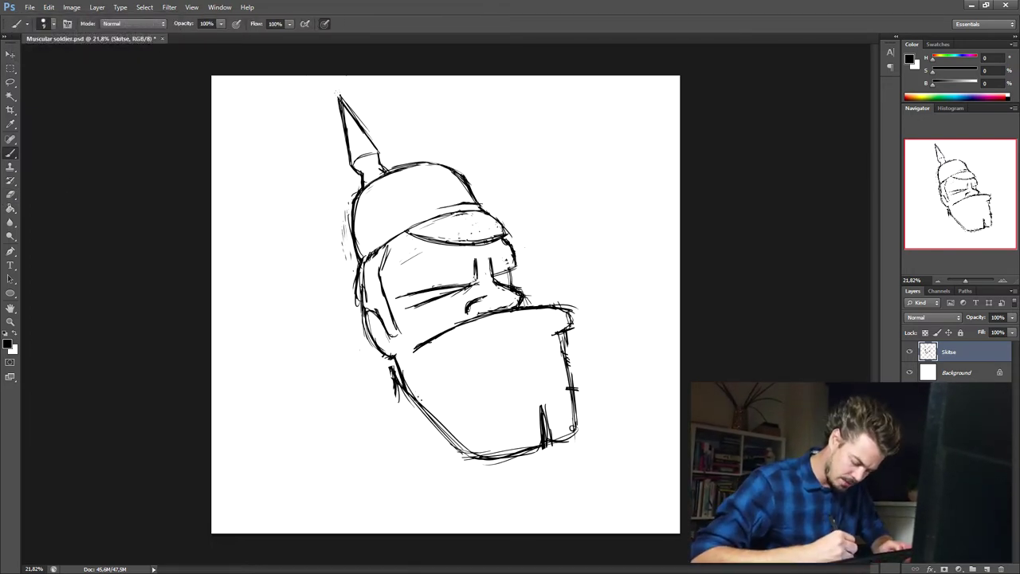
{"action": "left_click", "coordinate": [13, 196]}
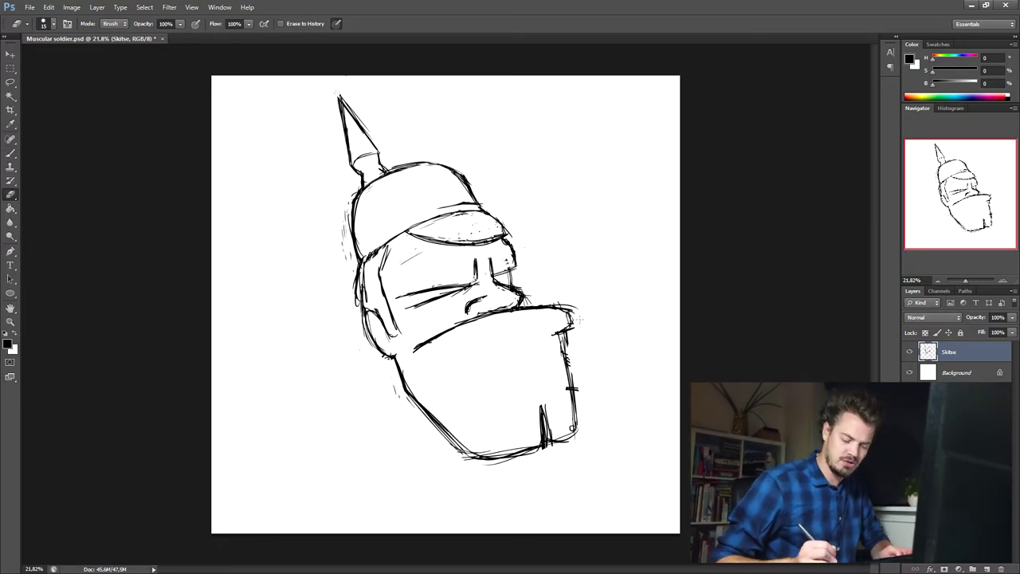
{"action": "key", "text": "b"}
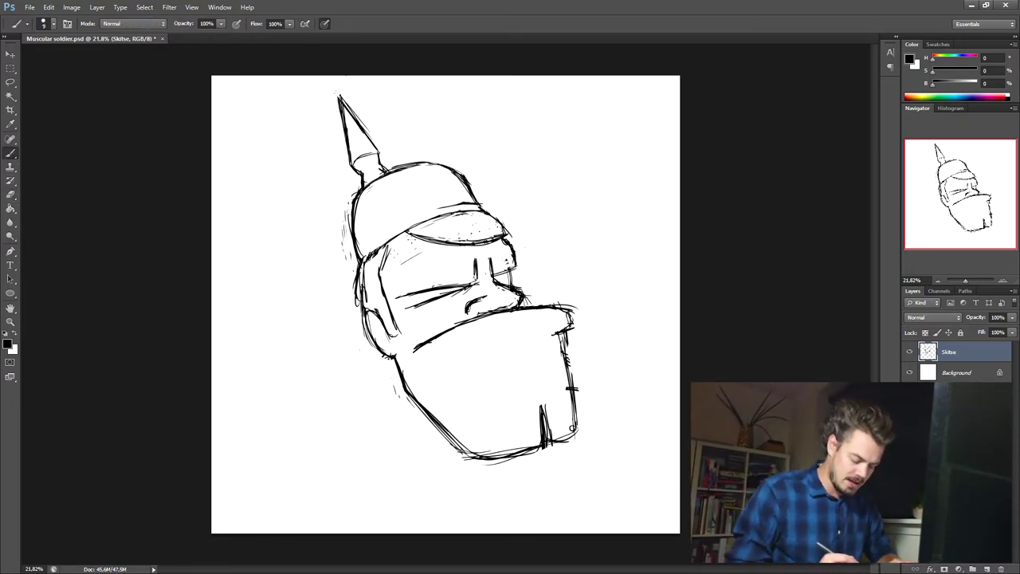
Draw the helmet's flared neck guard behind the ear and continue its rim line forward above the visor.
{"action": "left_click_drag", "start_coordinate": [360, 260], "coordinate": [351, 310]}
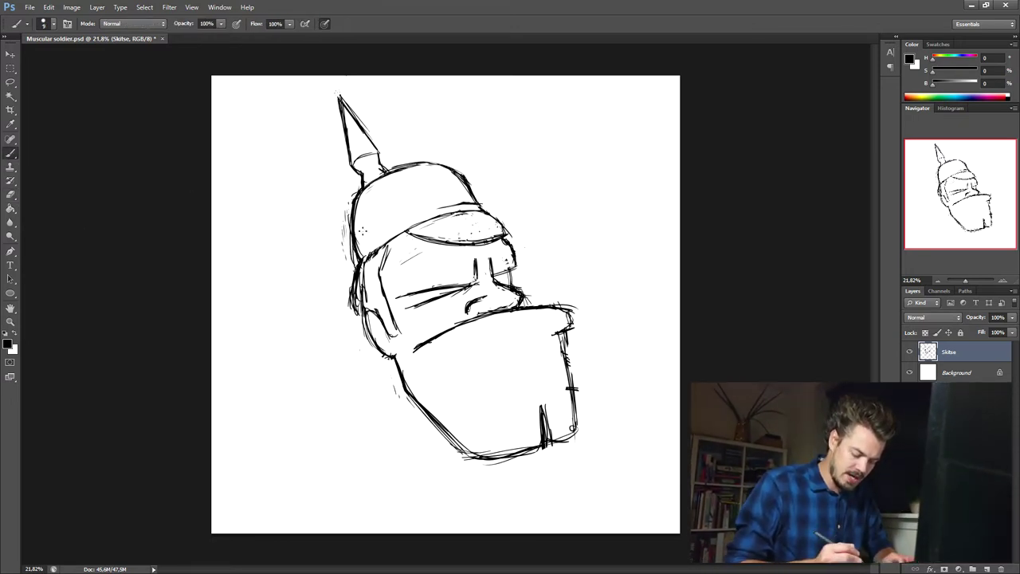
{"action": "key", "text": "ctrl+alt+z"}
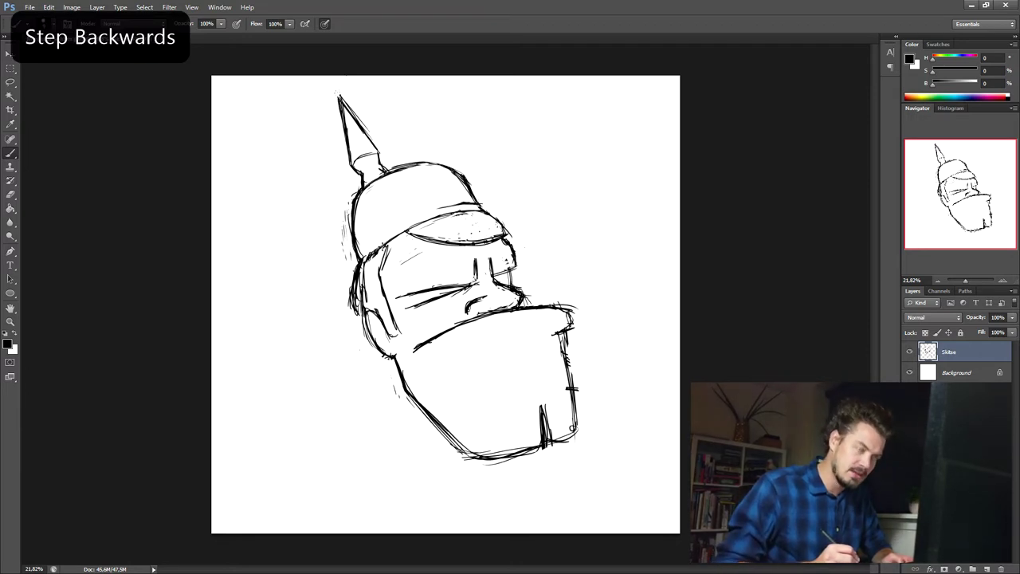
{"action": "left_click_drag", "start_coordinate": [408, 222], "coordinate": [431, 212]}
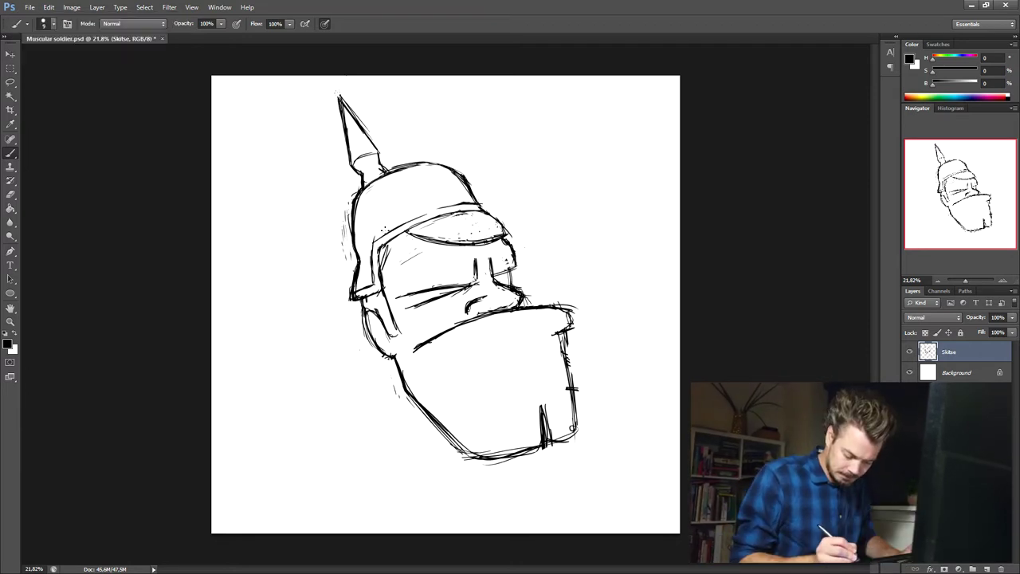
{"action": "left_click_drag", "start_coordinate": [383, 235], "coordinate": [460, 204]}
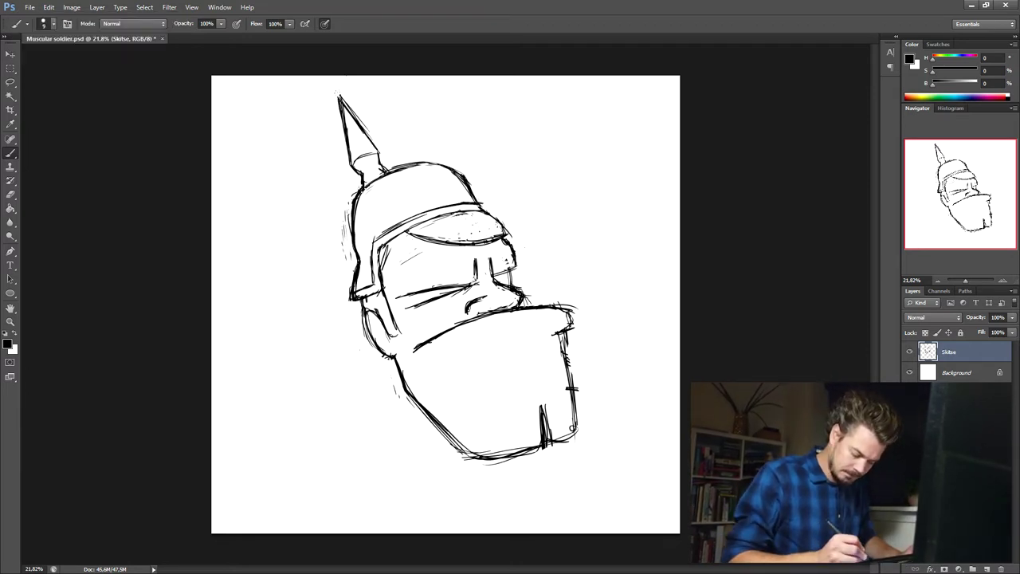
Transform the helmet spike to 80.98% width and 106.86% height, rotate it -6.78°, and seat it further forward on the dome.
{"action": "key", "text": "l"}
{"action": "left_click_drag", "start_coordinate": [357, 189], "coordinate": [390, 171]}
{"action": "key", "text": "ctrl+t"}
{"action": "left_click_drag", "start_coordinate": [322, 137], "coordinate": [337, 138]}
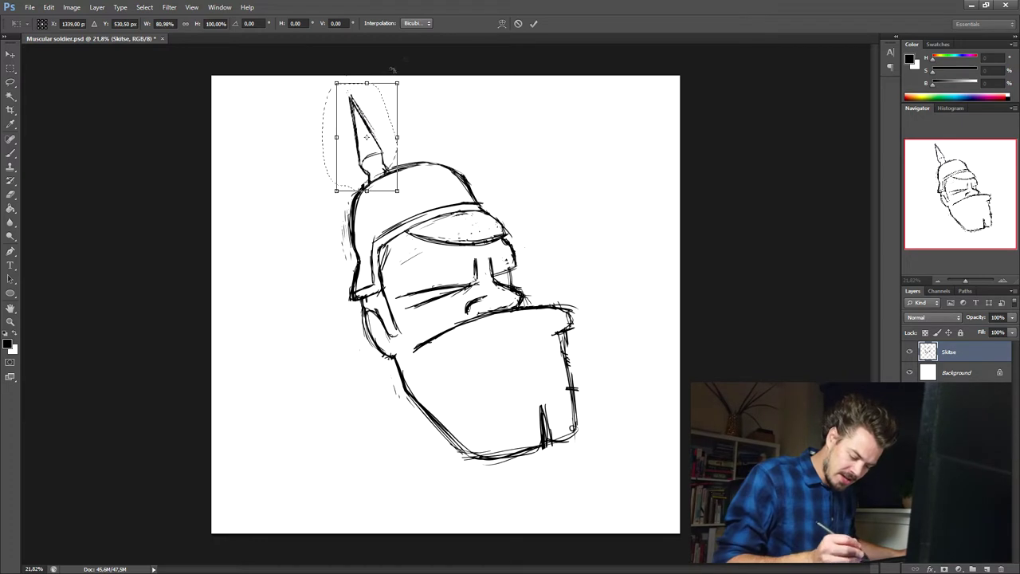
{"action": "left_click_drag", "start_coordinate": [367, 82], "coordinate": [366, 75]}
{"action": "left_click_drag", "start_coordinate": [366, 132], "coordinate": [383, 178]}
{"action": "left_click_drag", "start_coordinate": [425, 99], "coordinate": [421, 58]}
{"action": "key", "text": "Up"}
{"action": "key", "text": "Up"}
{"action": "key", "text": "Up"}
{"action": "key", "text": "Up"}
{"action": "key", "text": "Up"}
{"action": "key", "text": "Up"}
{"action": "key", "text": "Up"}
{"action": "key", "text": "Up"}
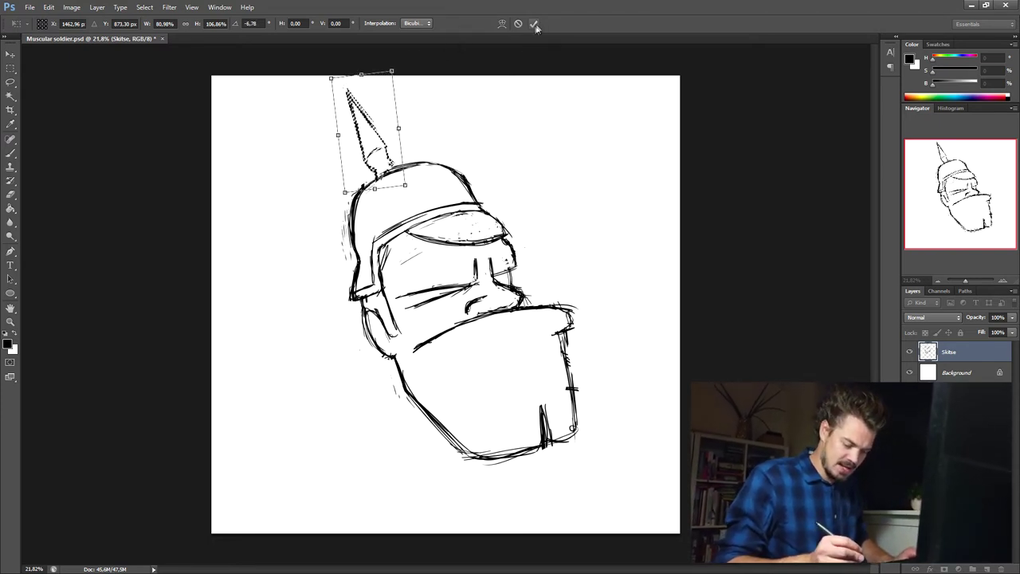
{"action": "left_click", "coordinate": [534, 24]}
Draw the angular near eye and the narrowed far eye, and add a short downturned edge at the moustache's near end.
{"action": "left_click", "coordinate": [10, 138]}
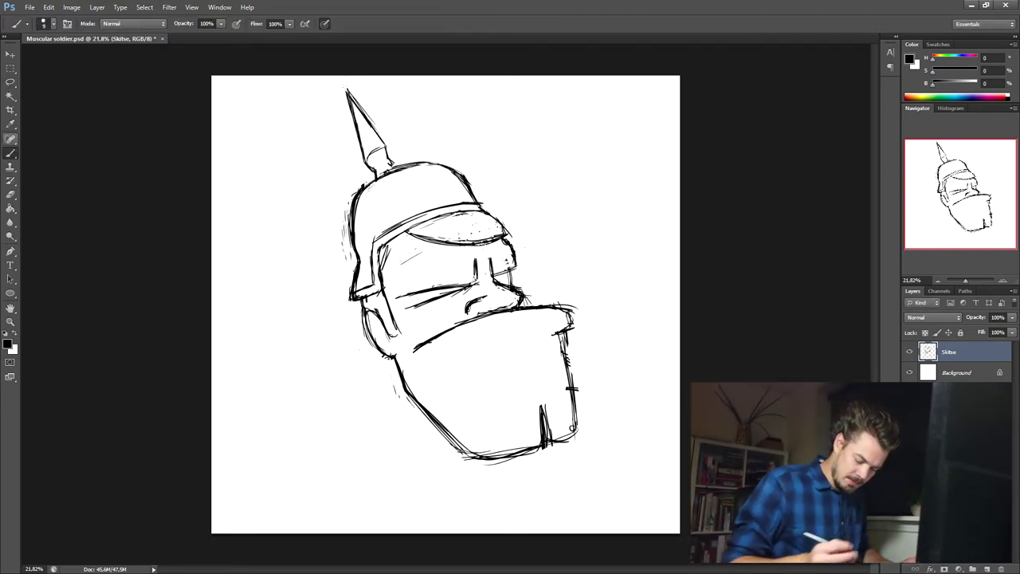
{"action": "mouse_move", "coordinate": [477, 250]}
{"action": "left_mouse_down"}
{"action": "mouse_move", "coordinate": [477, 279]}
{"action": "mouse_move", "coordinate": [489, 276]}
{"action": "left_mouse_up"}
{"action": "left_click_drag", "start_coordinate": [478, 261], "coordinate": [394, 260]}
{"action": "mouse_move", "coordinate": [393, 261]}
{"action": "left_mouse_down"}
{"action": "mouse_move", "coordinate": [395, 295]}
{"action": "mouse_move", "coordinate": [472, 266]}
{"action": "left_mouse_up"}
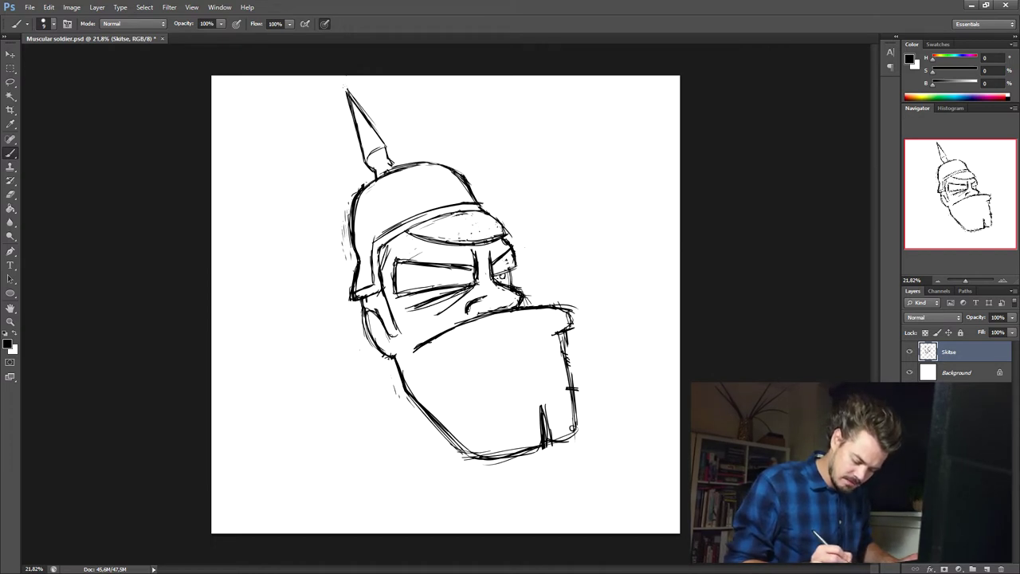
{"action": "left_click_drag", "start_coordinate": [513, 270], "coordinate": [506, 289]}
{"action": "left_click_drag", "start_coordinate": [415, 349], "coordinate": [412, 372]}
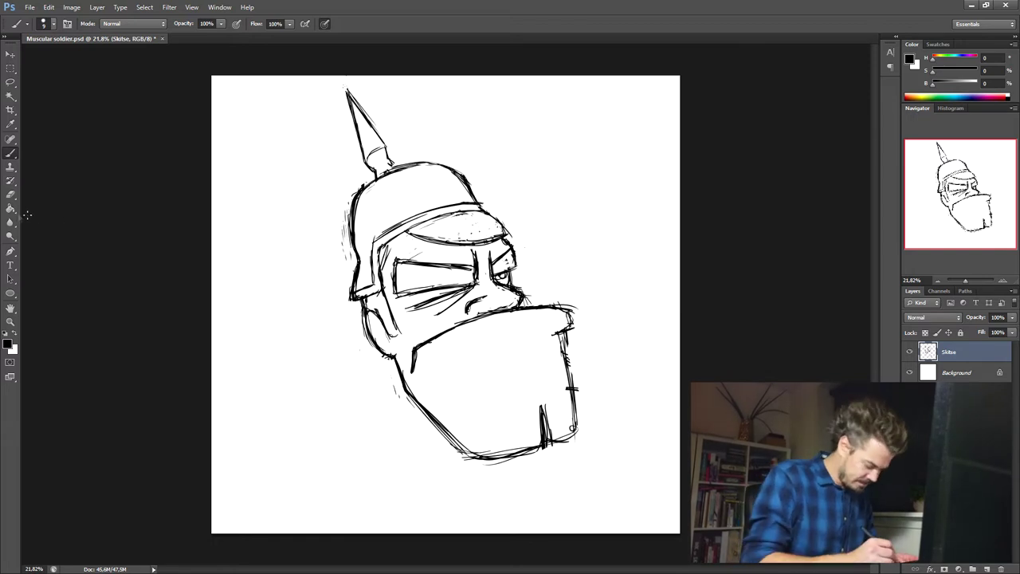
{"action": "left_click", "coordinate": [11, 194]}
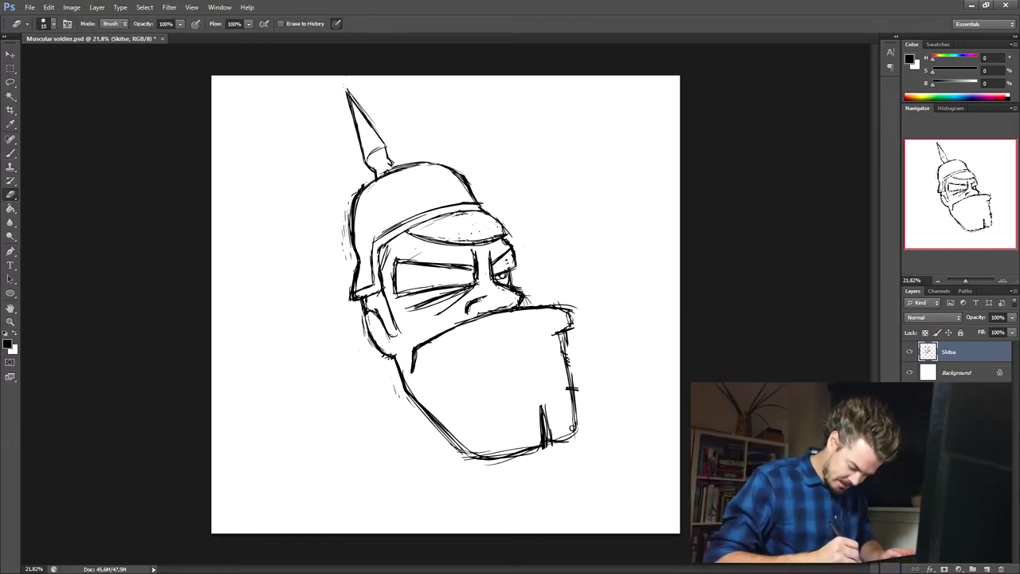
Draw the inner contour of the ear and thin the chin cleft by erasing its extra strokes.
{"action": "key", "text": "b"}
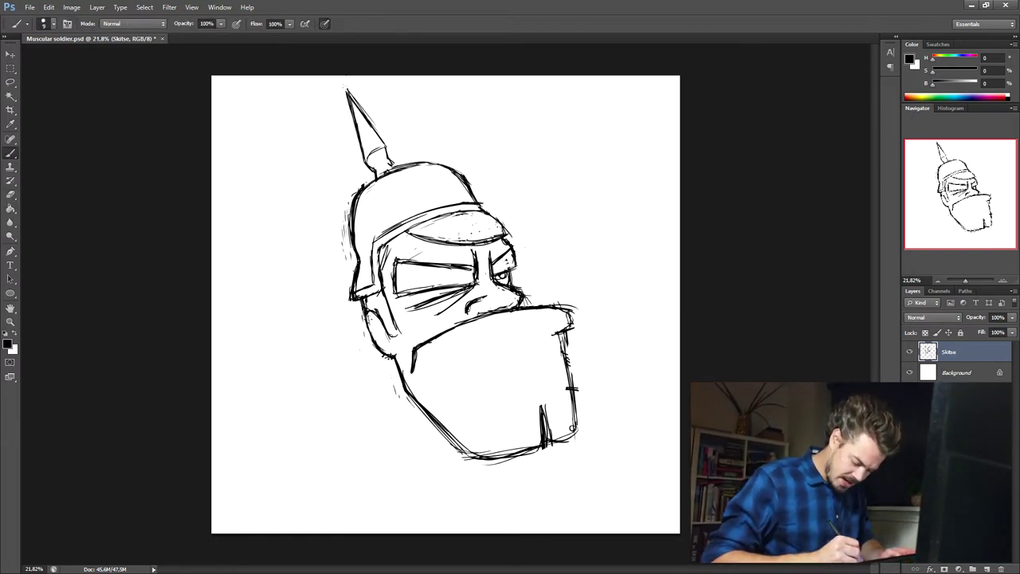
{"action": "left_click_drag", "start_coordinate": [368, 317], "coordinate": [380, 342]}
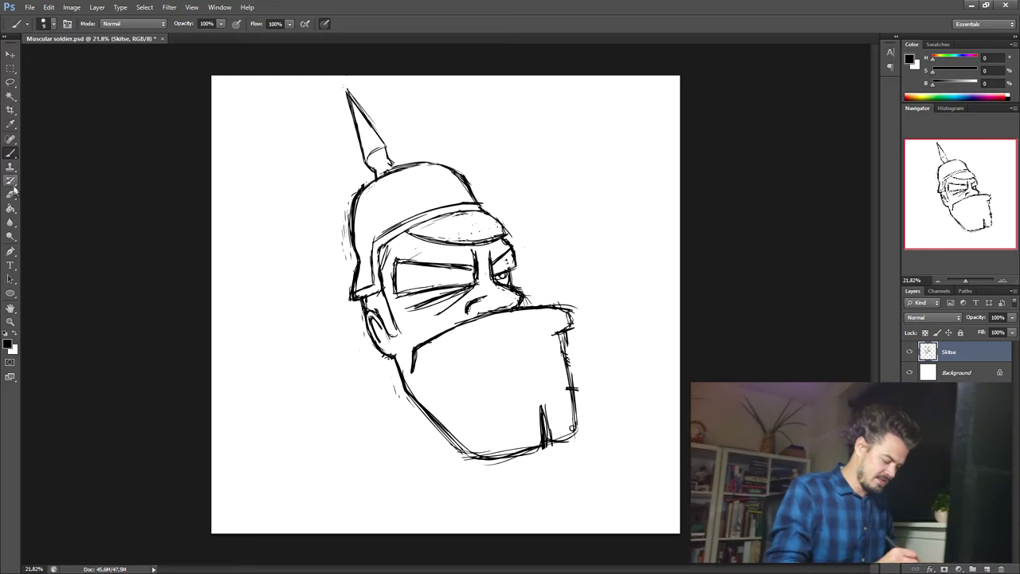
{"action": "key", "text": "e"}
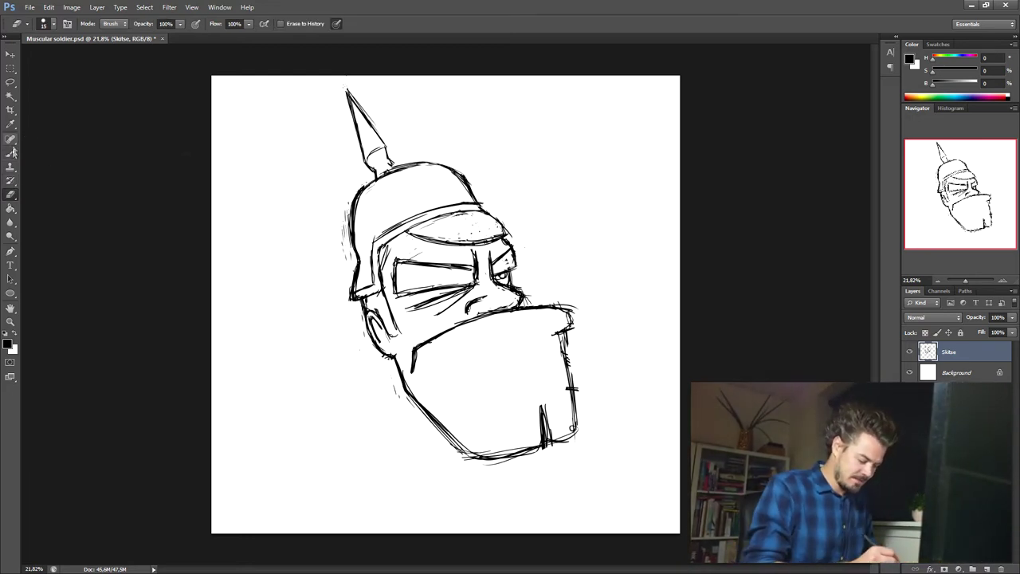
{"action": "key", "text": "b"}
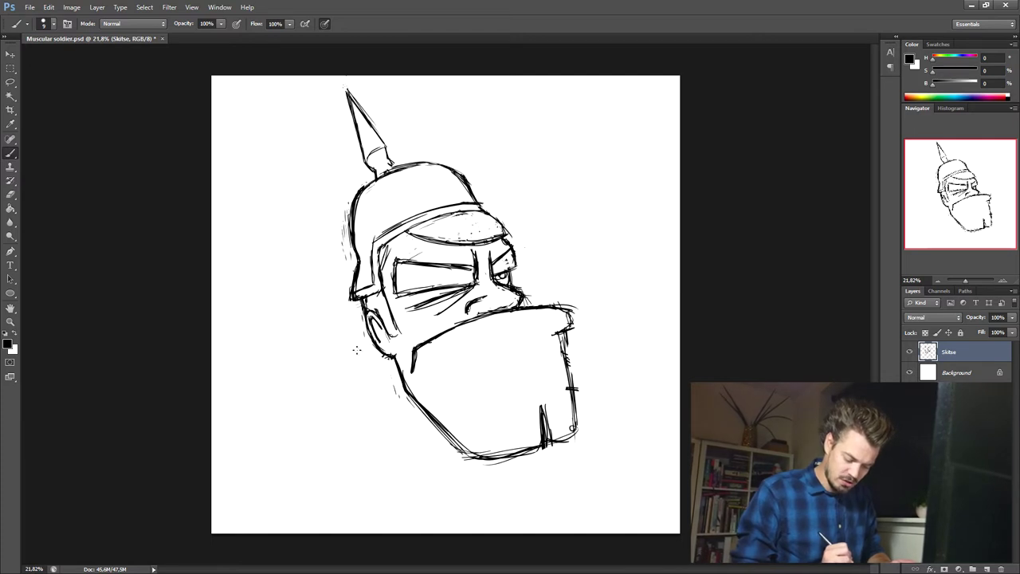
{"action": "key", "text": "e"}
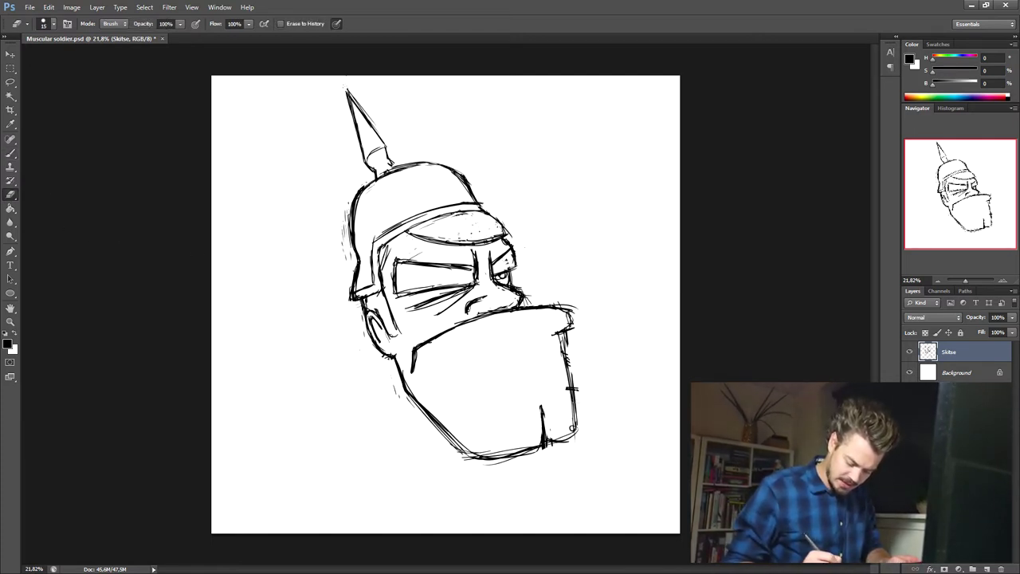
Sketch the near shoulder line from the neck to the canvas edge and the far shoulder curving down into the arm.
{"action": "key", "text": "b"}
{"action": "mouse_move", "coordinate": [313, 318]}
{"action": "left_mouse_down"}
{"action": "mouse_move", "coordinate": [361, 302]}
{"action": "mouse_move", "coordinate": [236, 296]}
{"action": "mouse_move", "coordinate": [222, 313]}
{"action": "left_mouse_up"}
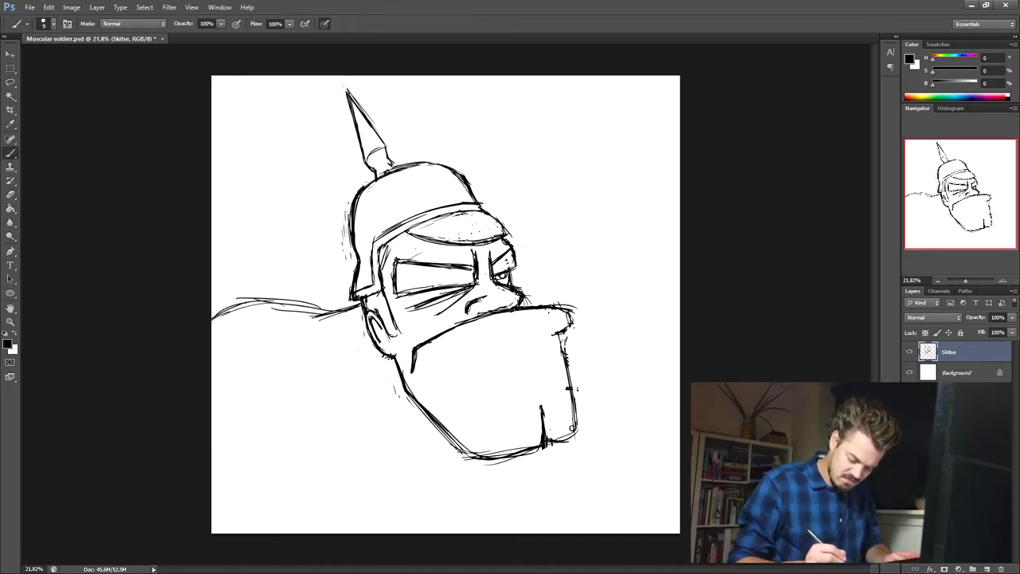
{"action": "left_click_drag", "start_coordinate": [568, 333], "coordinate": [607, 346]}
{"action": "mouse_move", "coordinate": [606, 350]}
{"action": "left_mouse_down"}
{"action": "mouse_move", "coordinate": [633, 406]}
{"action": "mouse_move", "coordinate": [641, 482]}
{"action": "left_mouse_up"}
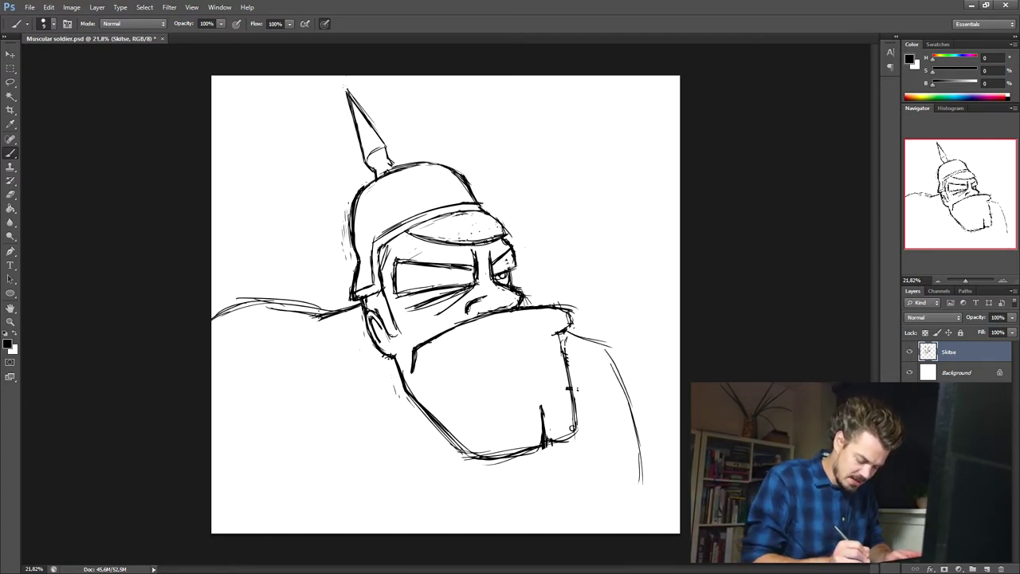
{"action": "left_click_drag", "start_coordinate": [319, 308], "coordinate": [247, 300]}
Draw the coat's high collar curving down behind the ear and forward under the jaw.
{"action": "left_click_drag", "start_coordinate": [351, 306], "coordinate": [396, 431]}
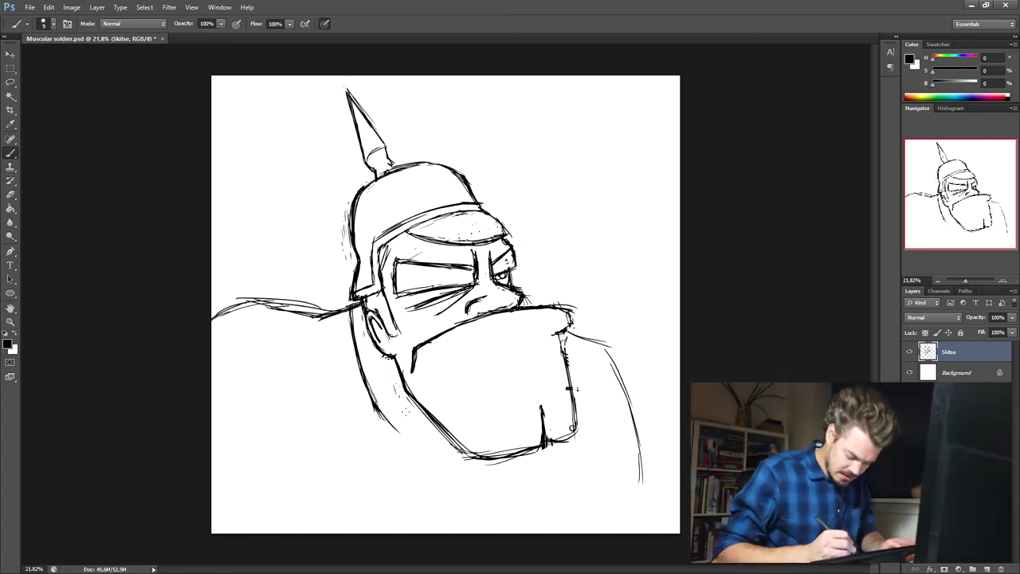
{"action": "mouse_move", "coordinate": [352, 311]}
{"action": "left_mouse_down"}
{"action": "mouse_move", "coordinate": [375, 400]}
{"action": "mouse_move", "coordinate": [418, 444]}
{"action": "left_mouse_up"}
{"action": "mouse_move", "coordinate": [382, 413]}
{"action": "left_mouse_down"}
{"action": "mouse_move", "coordinate": [411, 435]}
{"action": "mouse_move", "coordinate": [466, 441]}
{"action": "left_mouse_up"}
{"action": "left_click_drag", "start_coordinate": [387, 415], "coordinate": [414, 429]}
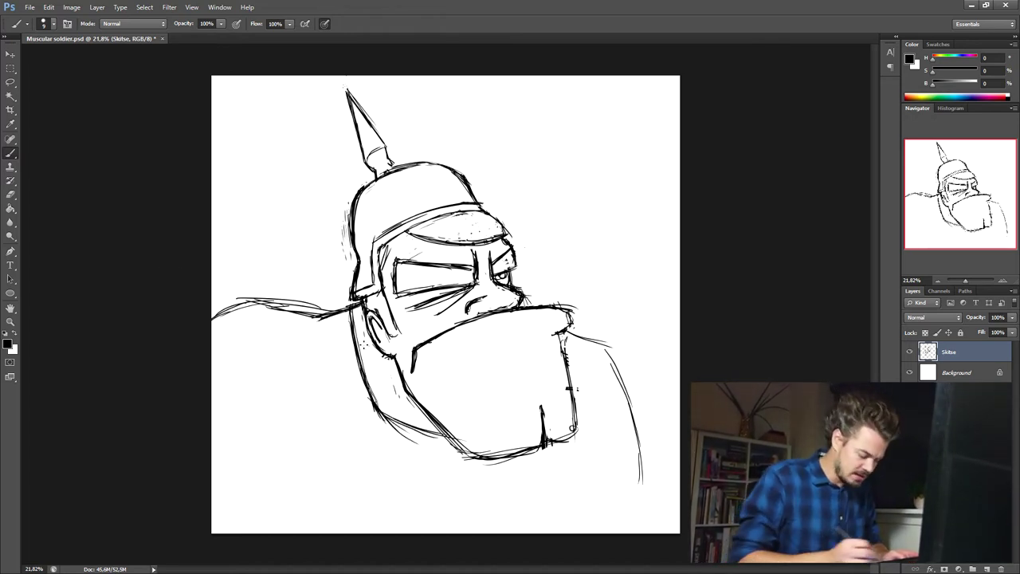
Sketch a layered epaulette on the near shoulder and a small curled one on the far shoulder.
{"action": "key", "text": "e"}
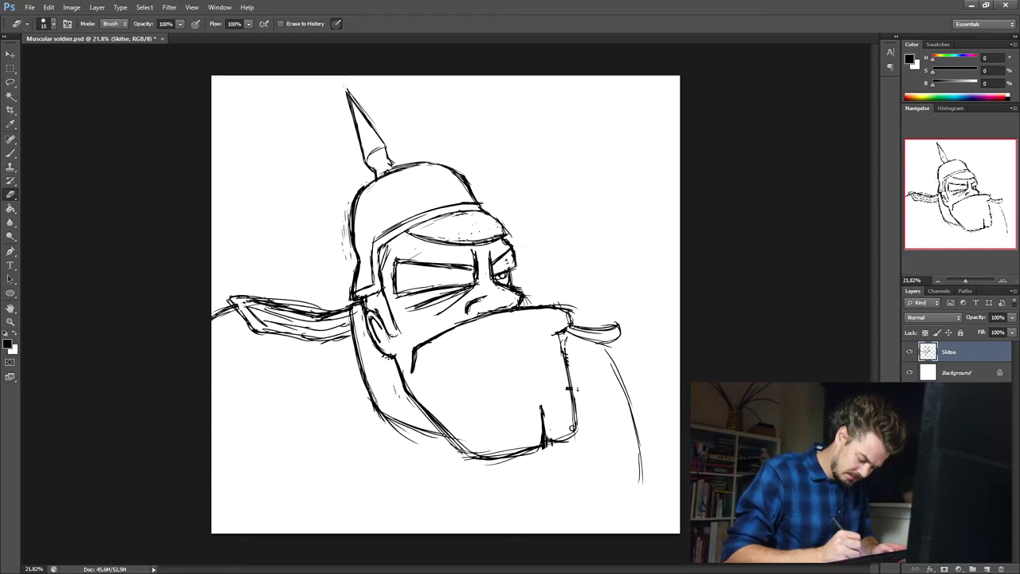
{"action": "key", "text": "b"}
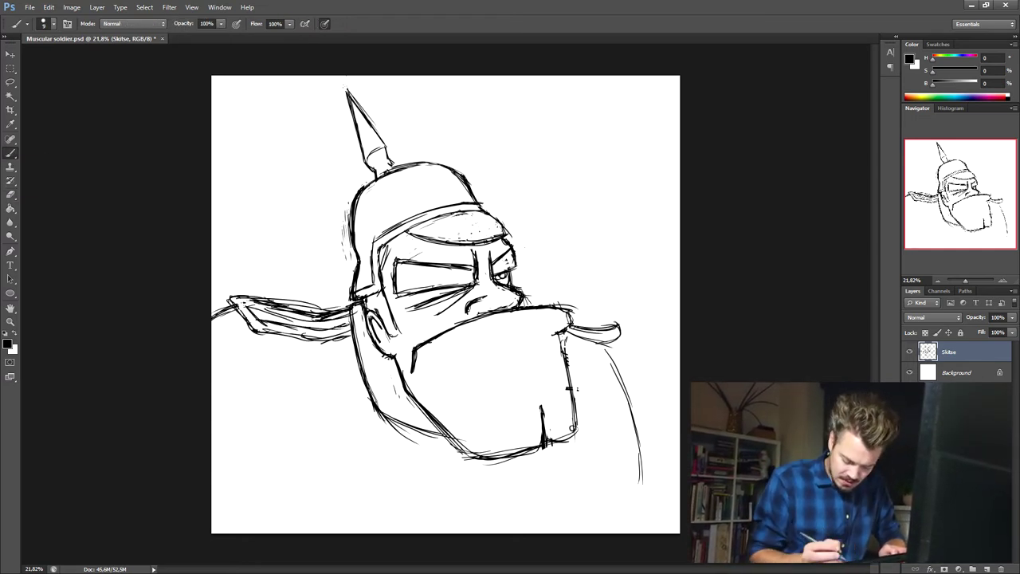
{"action": "key", "text": "e"}
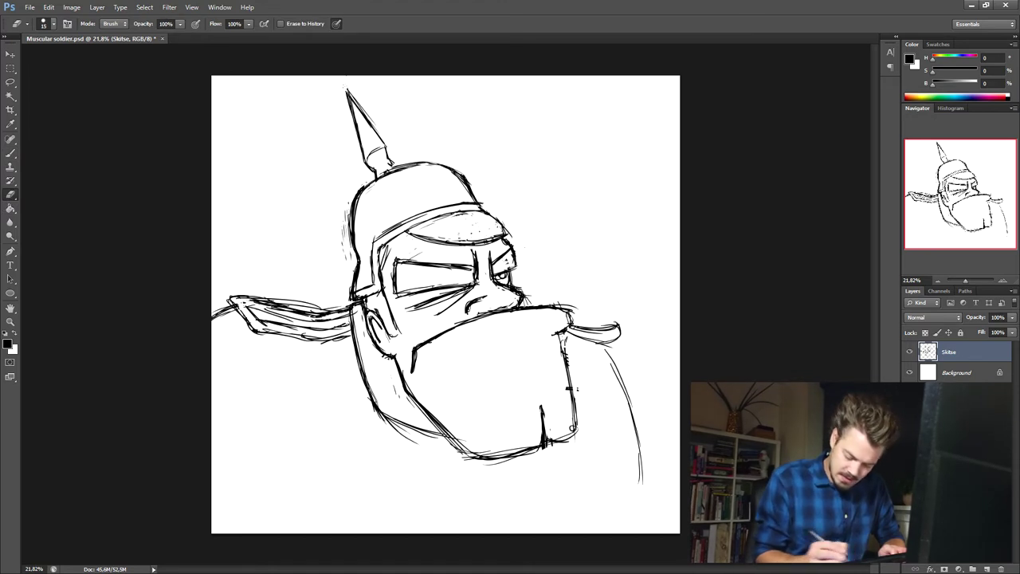
Draw the coat's collar opening, buttons and chest seams, and outline the torso's far side and far arm with elbow folds.
{"action": "key", "text": "b"}
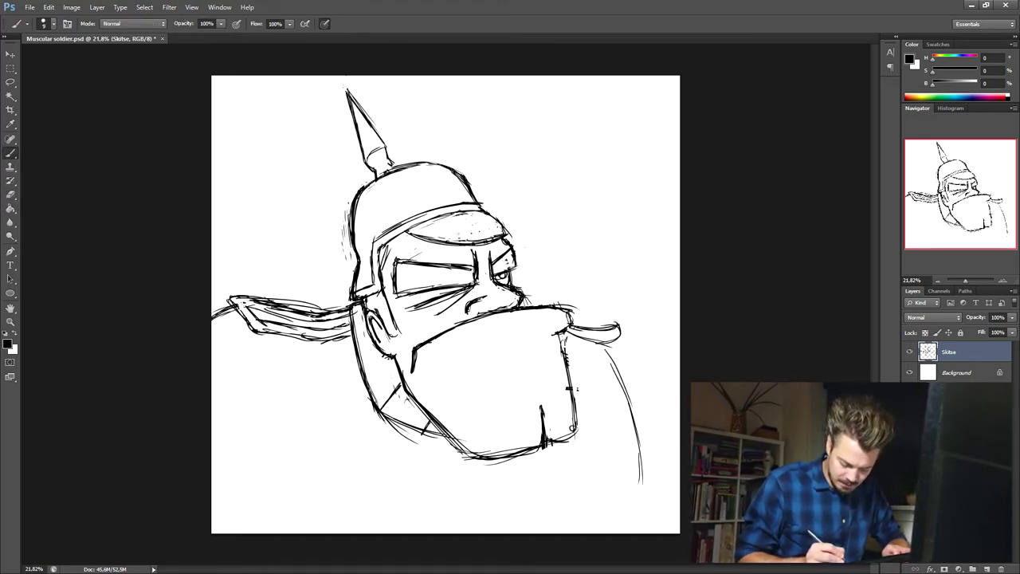
{"action": "mouse_move", "coordinate": [406, 396]}
{"action": "left_mouse_down"}
{"action": "mouse_move", "coordinate": [411, 413]}
{"action": "mouse_move", "coordinate": [289, 533]}
{"action": "left_mouse_up"}
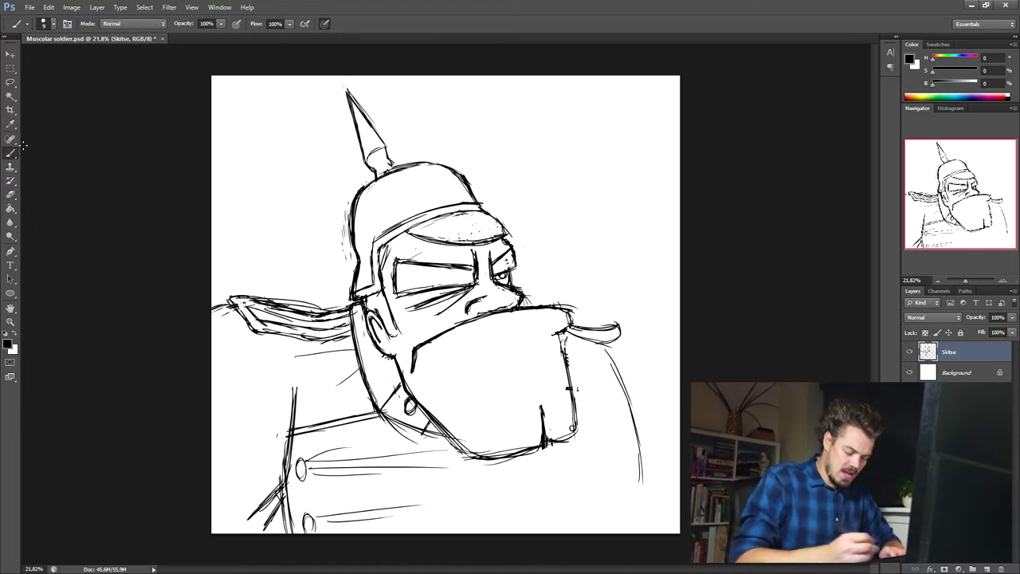
{"action": "left_click_drag", "start_coordinate": [557, 453], "coordinate": [562, 480]}
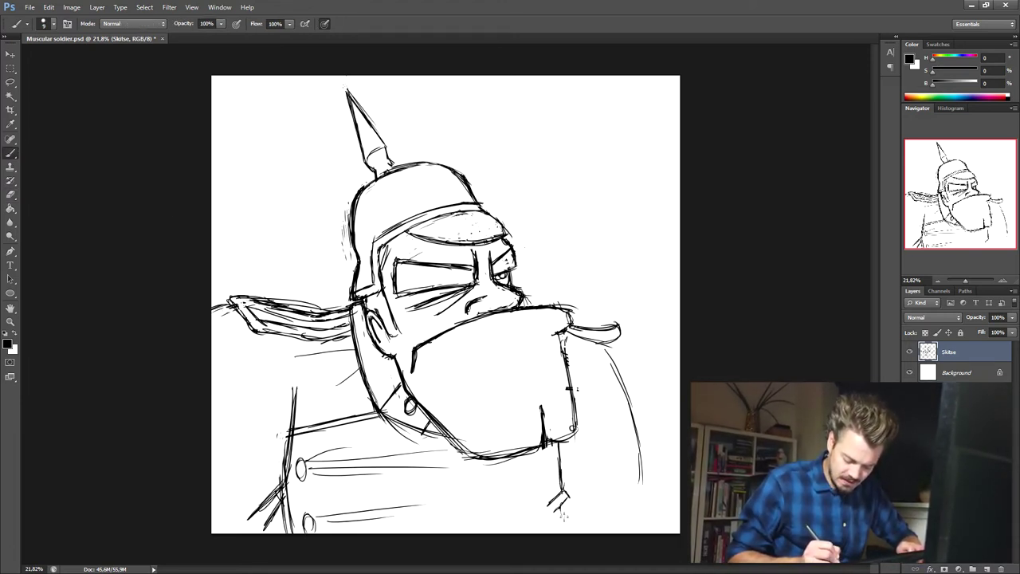
{"action": "mouse_move", "coordinate": [604, 343]}
{"action": "left_mouse_down"}
{"action": "mouse_move", "coordinate": [644, 432]}
{"action": "mouse_move", "coordinate": [643, 481]}
{"action": "left_mouse_up"}
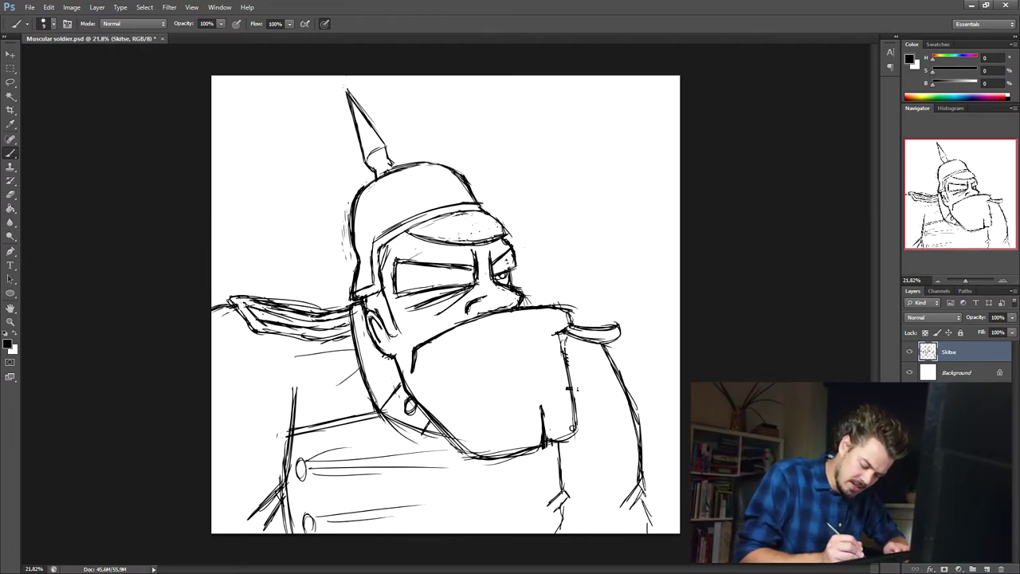
Erase the rough strokes inside the near epaulette and redraw its upper and inner edges.
{"action": "key", "text": "e"}
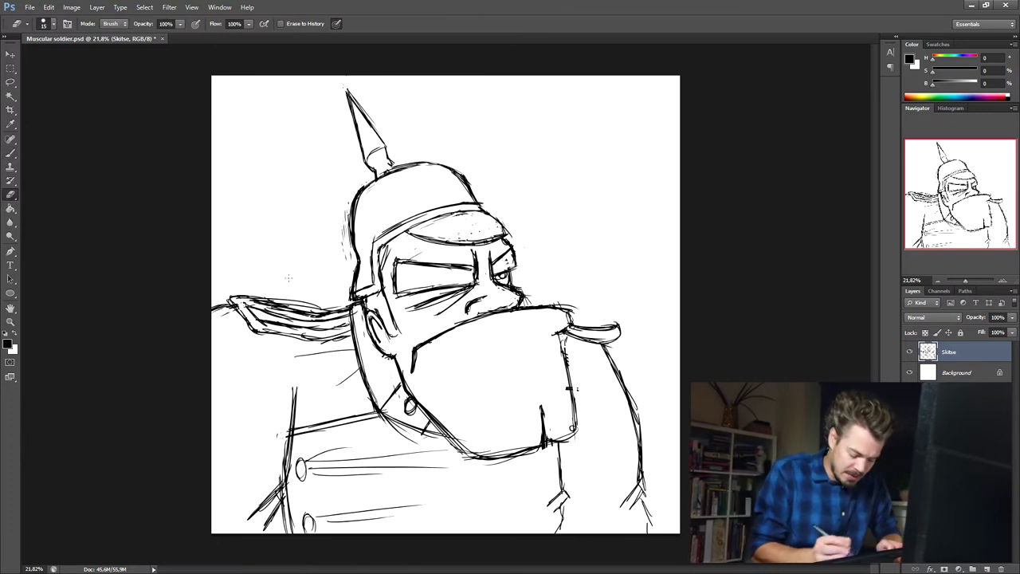
{"action": "mouse_move", "coordinate": [255, 305]}
{"action": "left_mouse_down"}
{"action": "mouse_move", "coordinate": [340, 315]}
{"action": "mouse_move", "coordinate": [313, 316]}
{"action": "left_mouse_up"}
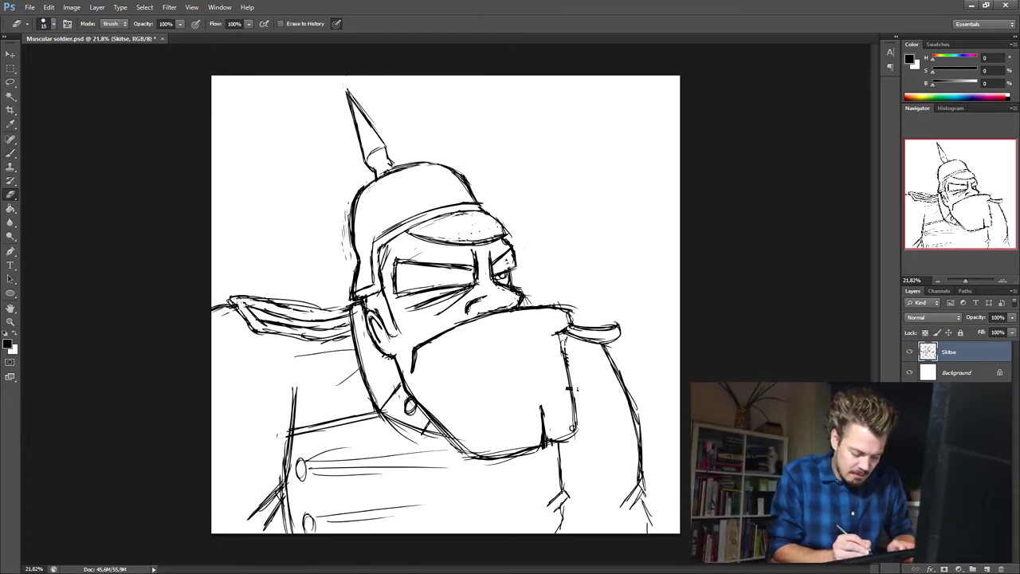
{"action": "key", "text": "b"}
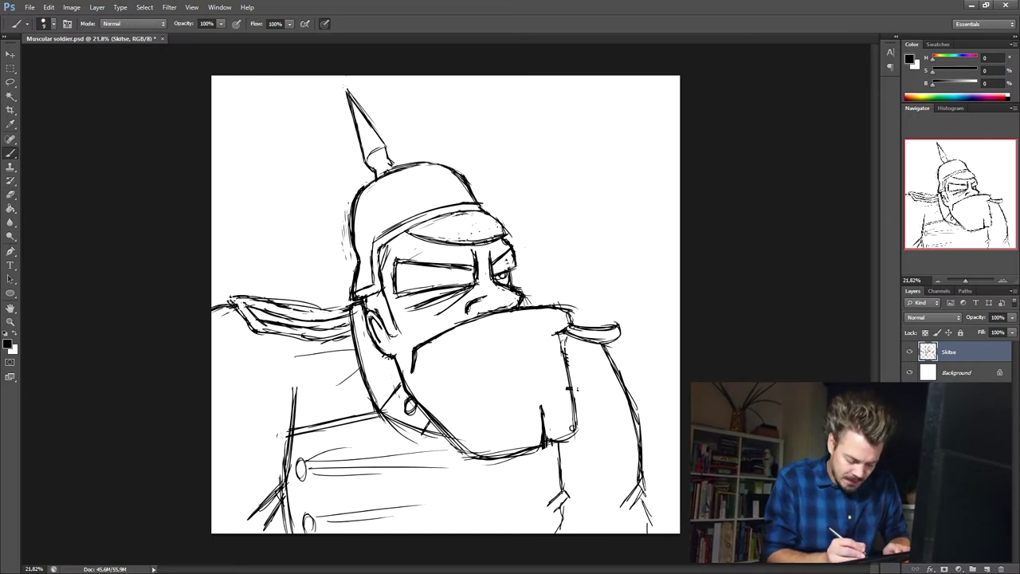
{"action": "left_click_drag", "start_coordinate": [242, 296], "coordinate": [334, 310]}
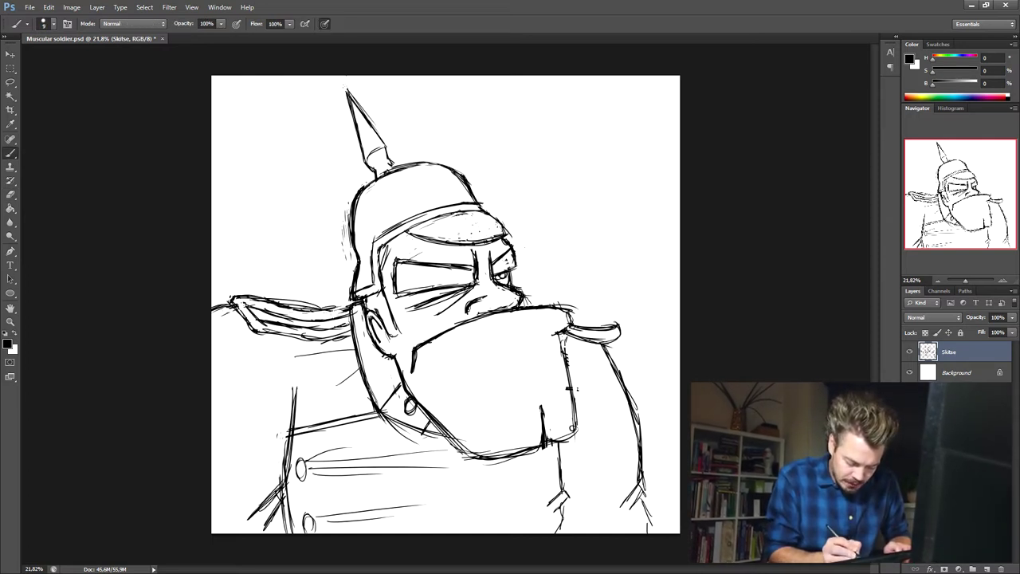
{"action": "left_click_drag", "start_coordinate": [247, 305], "coordinate": [293, 316]}
{"action": "right_click", "coordinate": [730, 200]}
{"action": "left_click", "coordinate": [774, 155]}
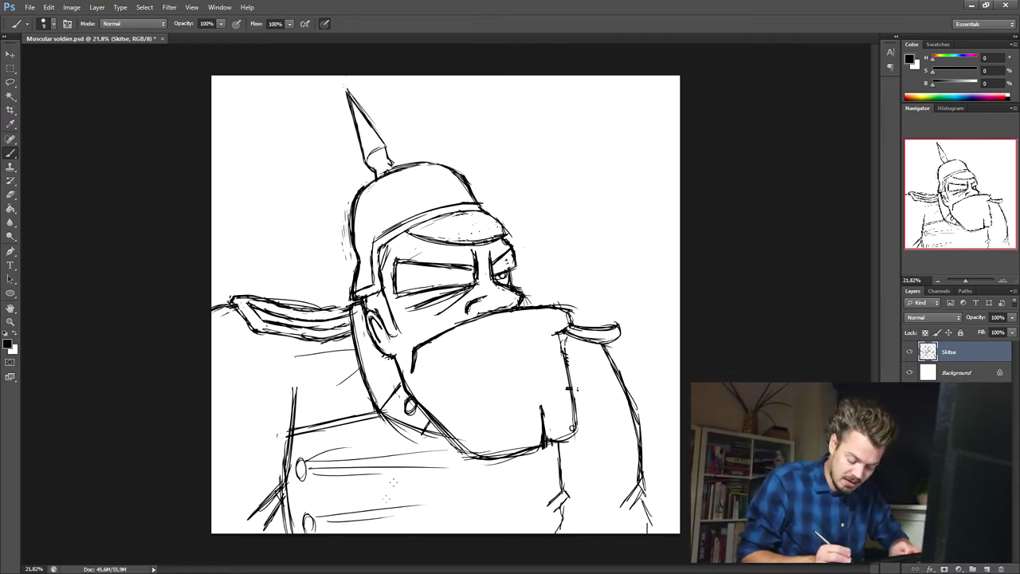
Sketch a pair of binoculars on the chest with two elliptical barrel tops, smaller eyepieces and a connecting bridge.
{"action": "mouse_move", "coordinate": [430, 495]}
{"action": "left_mouse_down"}
{"action": "mouse_move", "coordinate": [376, 504]}
{"action": "mouse_move", "coordinate": [437, 497]}
{"action": "mouse_move", "coordinate": [368, 506]}
{"action": "left_mouse_up"}
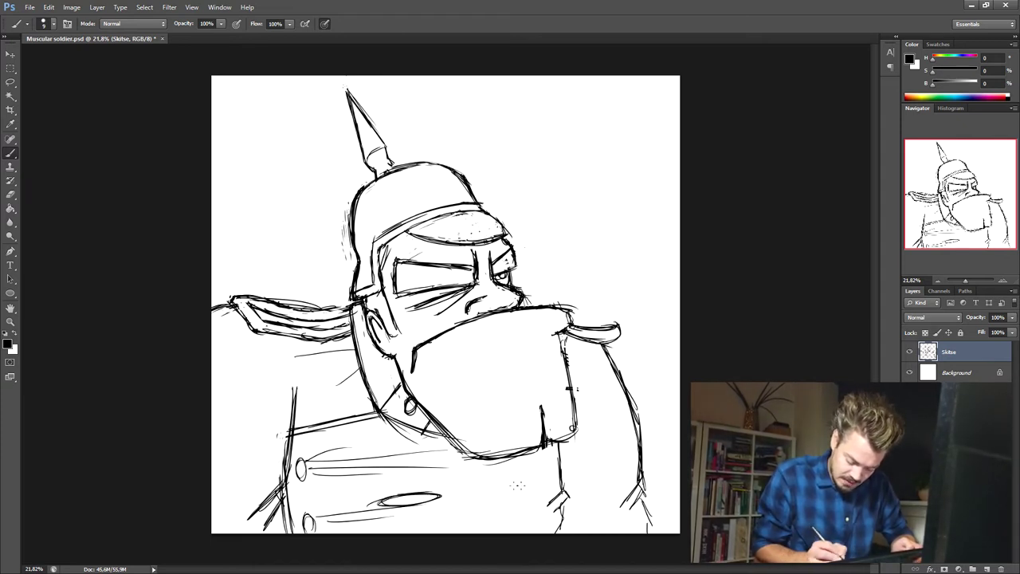
{"action": "mouse_move", "coordinate": [518, 487]}
{"action": "left_mouse_down"}
{"action": "mouse_move", "coordinate": [490, 494]}
{"action": "mouse_move", "coordinate": [540, 488]}
{"action": "mouse_move", "coordinate": [479, 496]}
{"action": "left_mouse_up"}
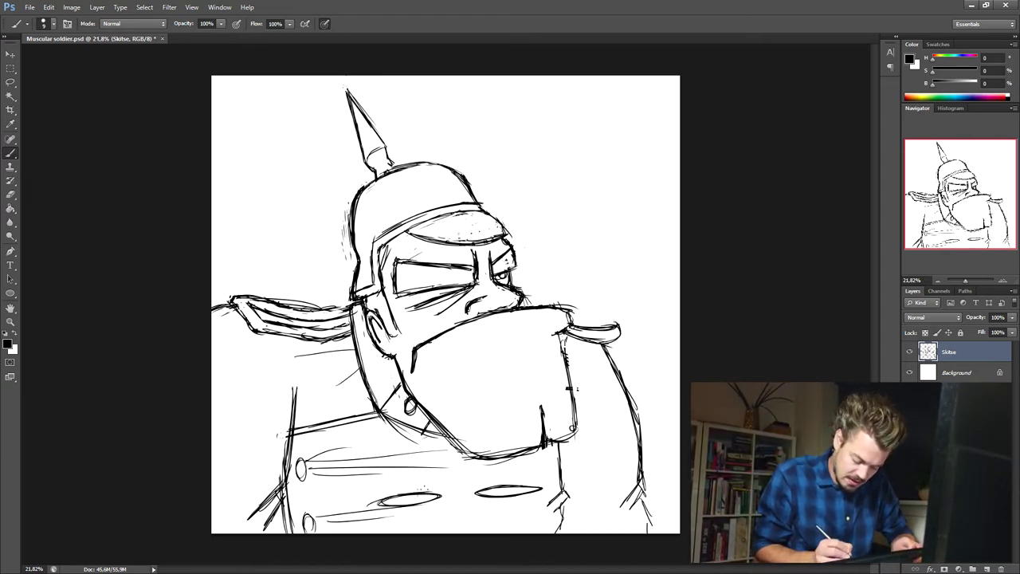
{"action": "mouse_move", "coordinate": [396, 493]}
{"action": "left_mouse_down"}
{"action": "mouse_move", "coordinate": [397, 502]}
{"action": "mouse_move", "coordinate": [426, 480]}
{"action": "mouse_move", "coordinate": [424, 496]}
{"action": "left_mouse_up"}
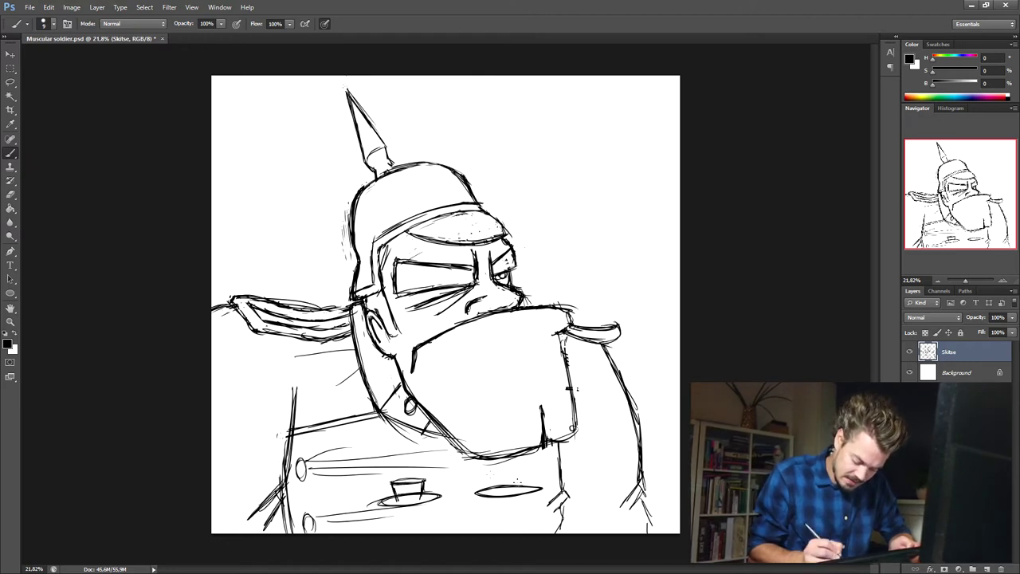
{"action": "mouse_move", "coordinate": [445, 519]}
{"action": "left_mouse_down"}
{"action": "mouse_move", "coordinate": [444, 531]}
{"action": "mouse_move", "coordinate": [479, 516]}
{"action": "left_mouse_up"}
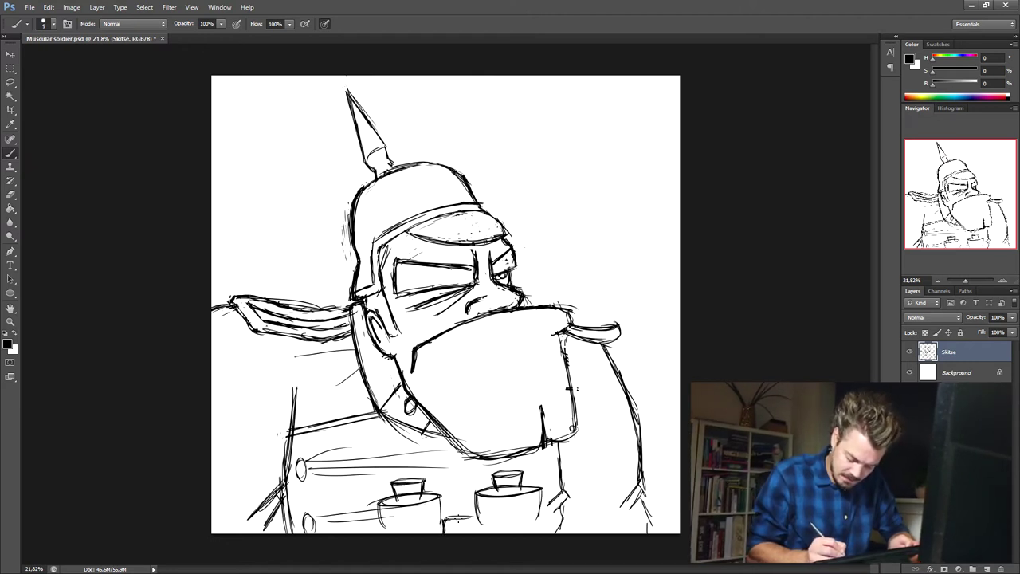
{"action": "left_click_drag", "start_coordinate": [478, 517], "coordinate": [480, 530]}
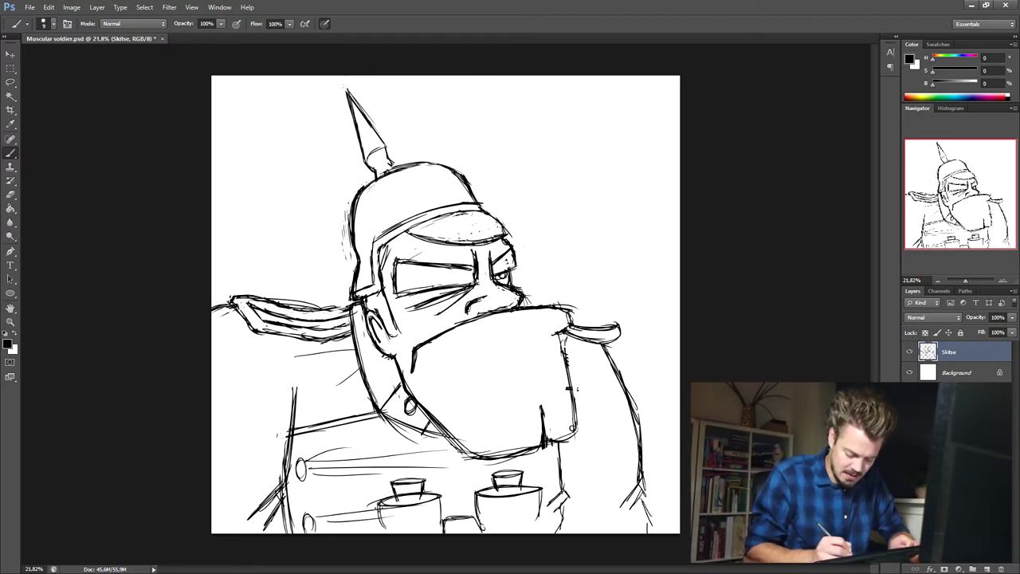
{"action": "left_click_drag", "start_coordinate": [382, 505], "coordinate": [380, 532]}
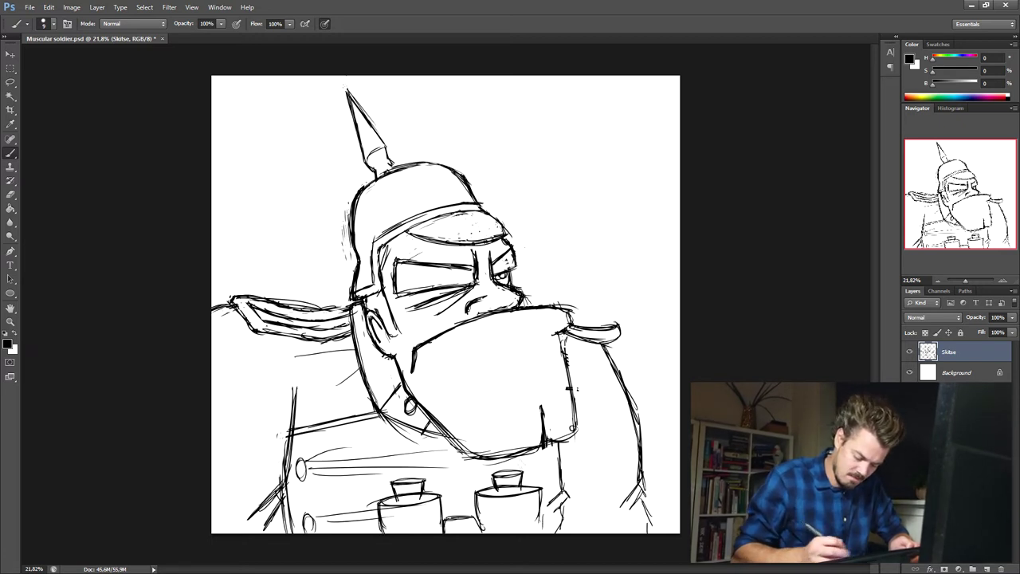
Draw the binoculars' strap hanging from the neck and reshape both eyepieces with curved bands at their bases.
{"action": "left_click_drag", "start_coordinate": [352, 302], "coordinate": [383, 529]}
{"action": "key", "text": "e"}
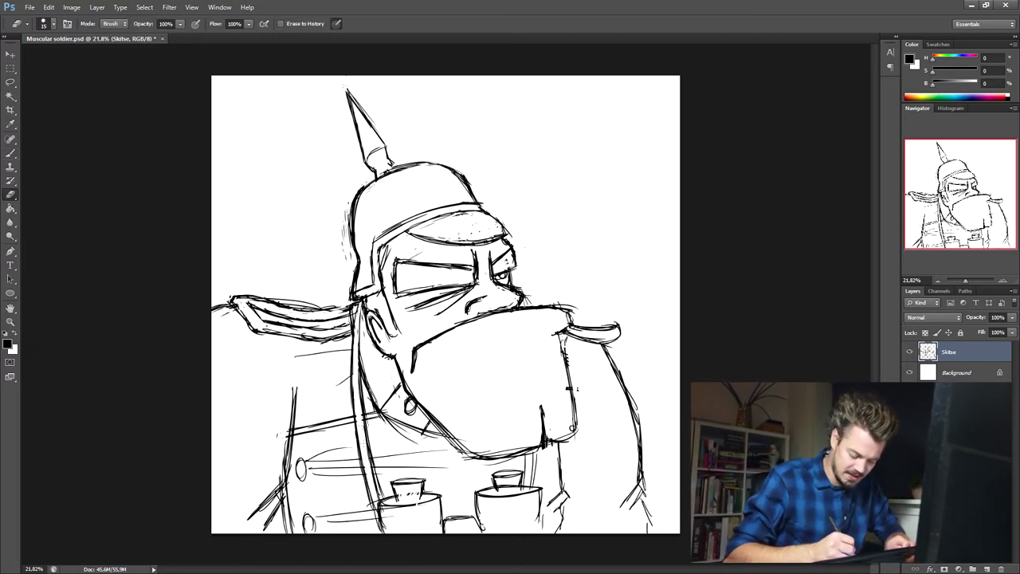
{"action": "left_click_drag", "start_coordinate": [373, 504], "coordinate": [368, 515]}
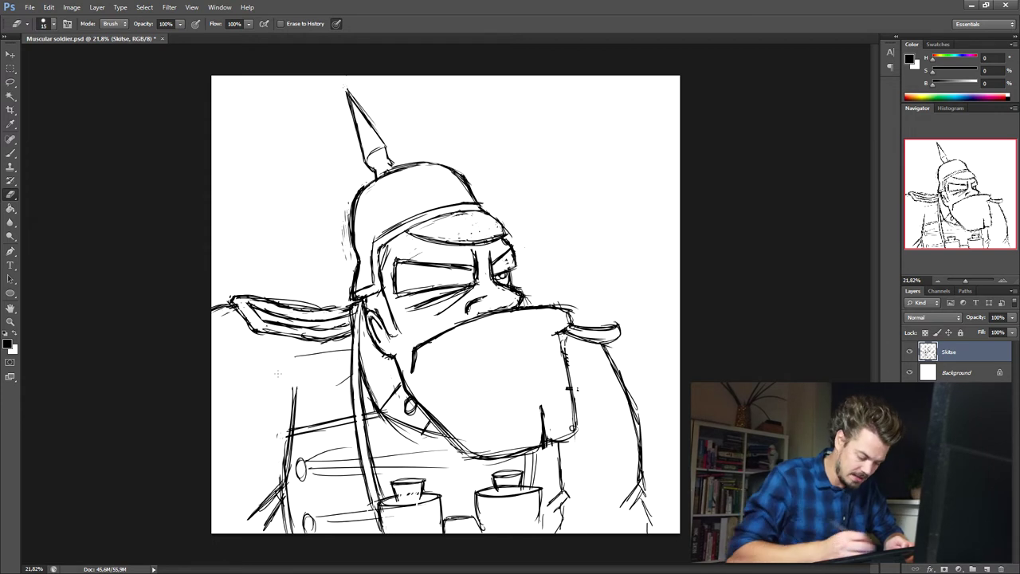
{"action": "key", "text": "b"}
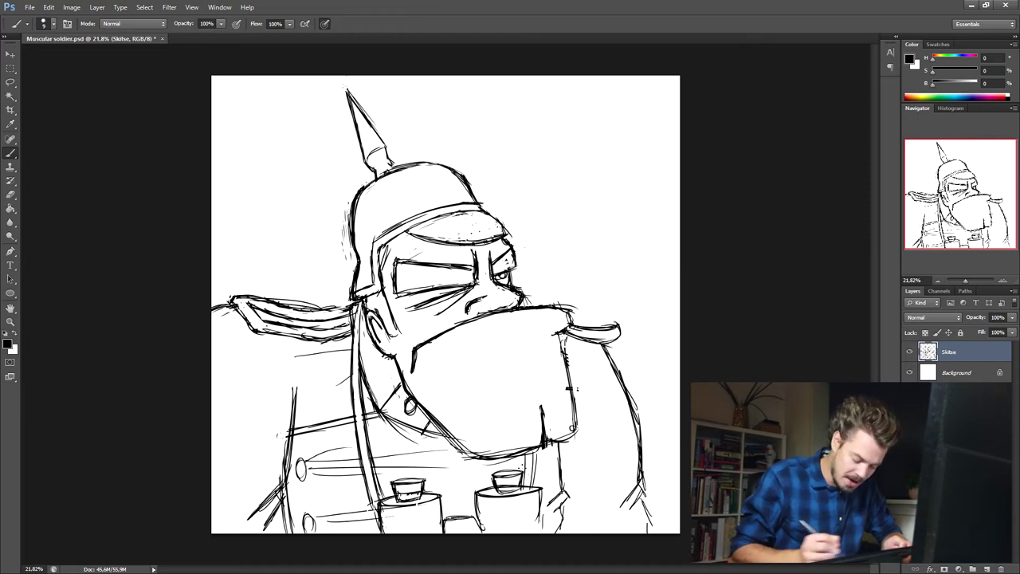
{"action": "key", "text": "e"}
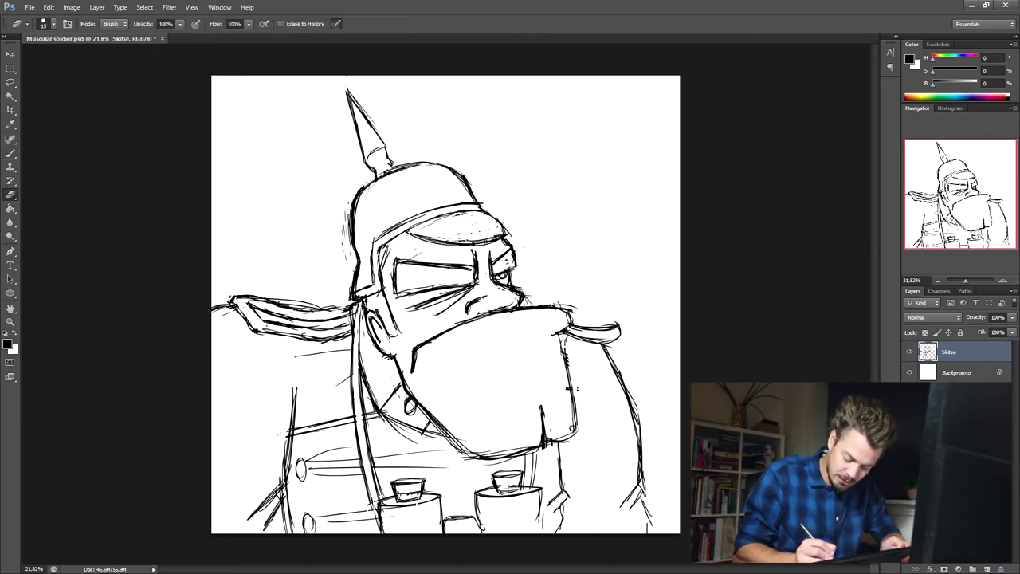
{"action": "key", "text": "b"}
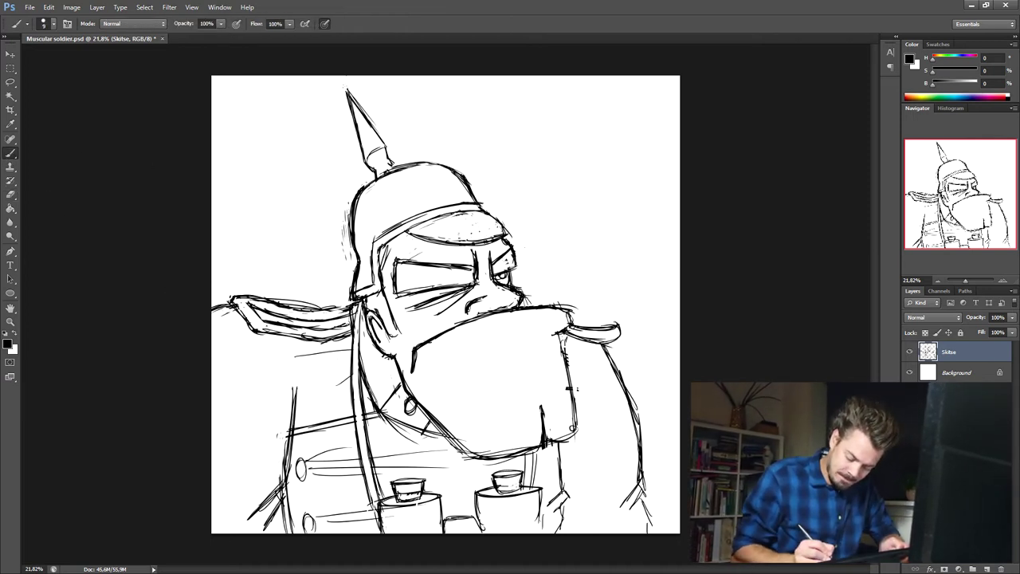
Darken the sides of the binocular barrels and add curved bands across both barrels near the canvas's lower edge.
{"action": "left_click_drag", "start_coordinate": [482, 494], "coordinate": [479, 528]}
{"action": "left_click_drag", "start_coordinate": [545, 493], "coordinate": [537, 523]}
{"action": "left_click_drag", "start_coordinate": [483, 520], "coordinate": [542, 523]}
{"action": "left_click_drag", "start_coordinate": [381, 528], "coordinate": [485, 516]}
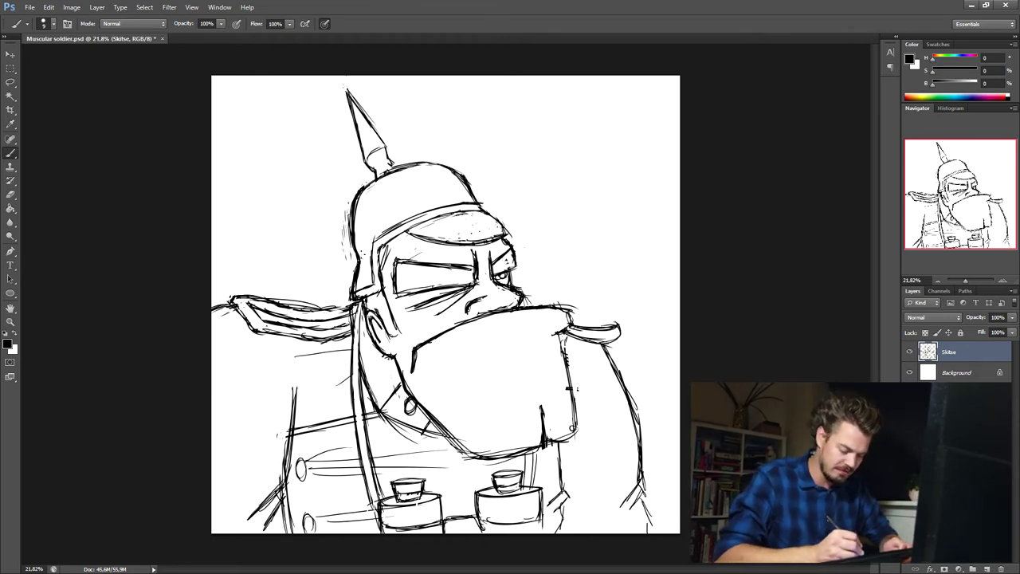
Erase the stray sketch strokes outside and inside the helmet's back edge.
{"action": "key", "text": "e"}
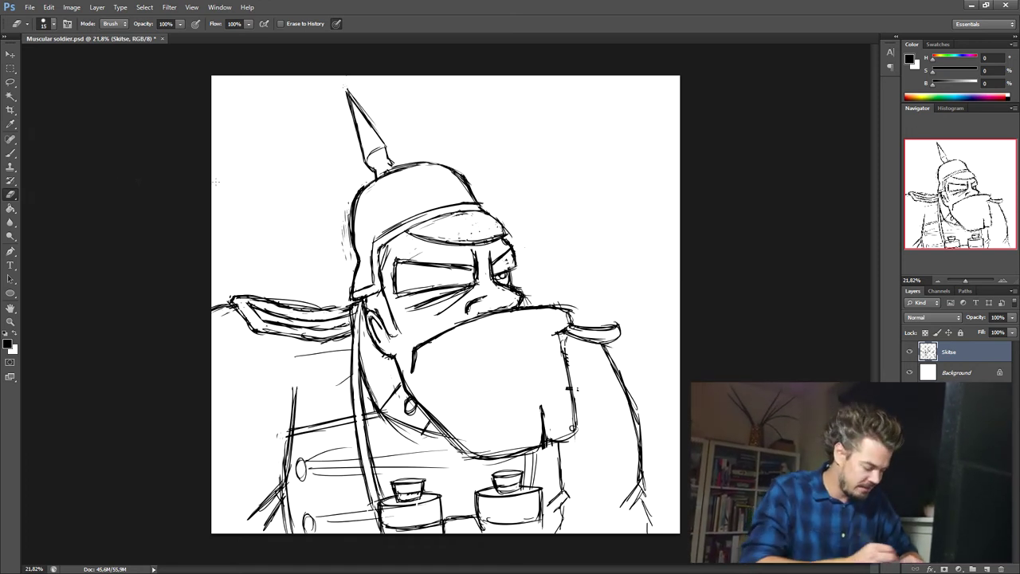
{"action": "mouse_move", "coordinate": [341, 252]}
{"action": "left_mouse_down"}
{"action": "mouse_move", "coordinate": [344, 220]}
{"action": "mouse_move", "coordinate": [346, 237]}
{"action": "left_mouse_up"}
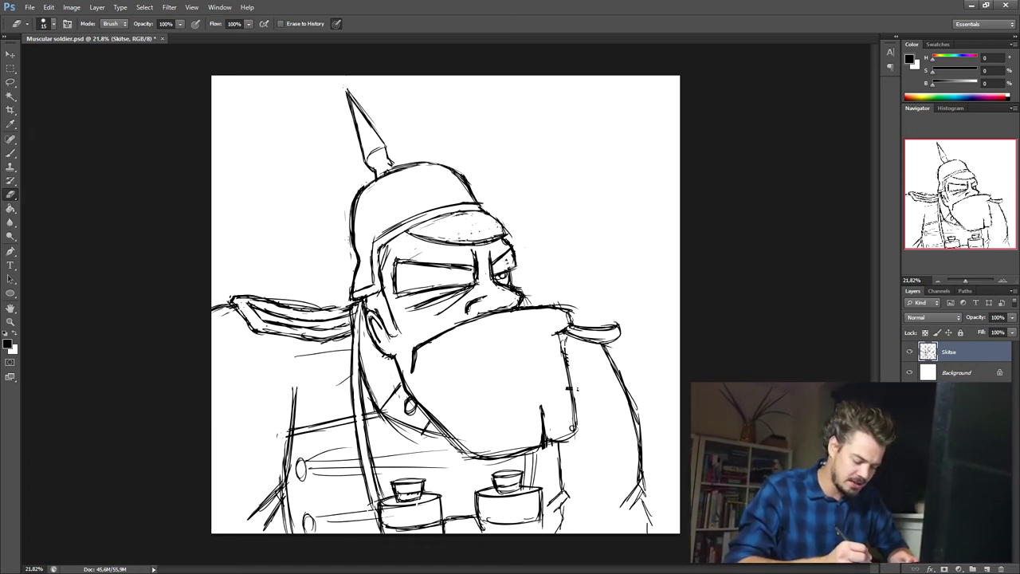
{"action": "left_click_drag", "start_coordinate": [358, 196], "coordinate": [358, 227]}
{"action": "key", "text": "b"}
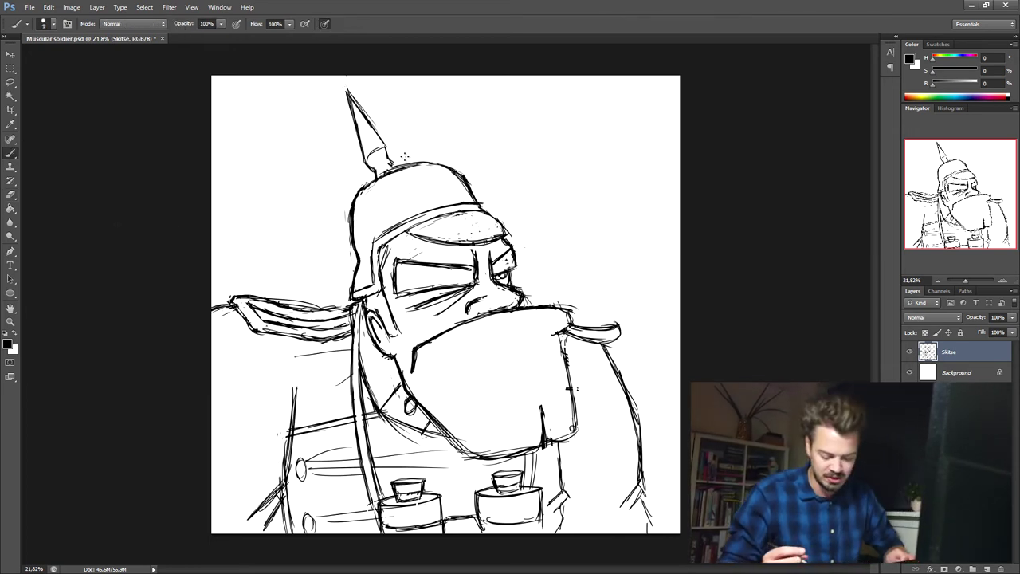
Erase the rough strokes around the nose tip and along the front edge of the helmet's spike.
{"action": "key", "text": "e"}
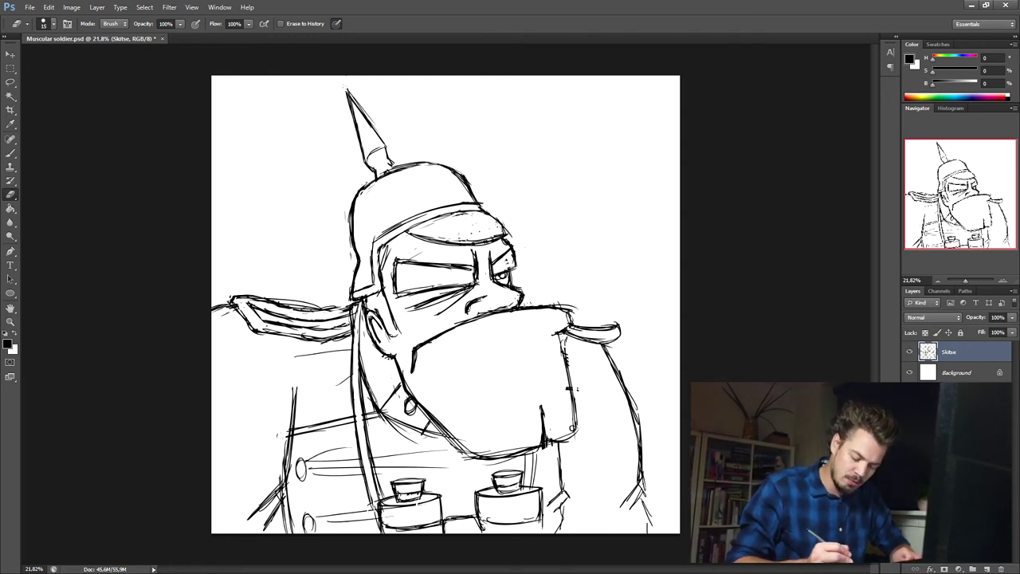
{"action": "key", "text": "b"}
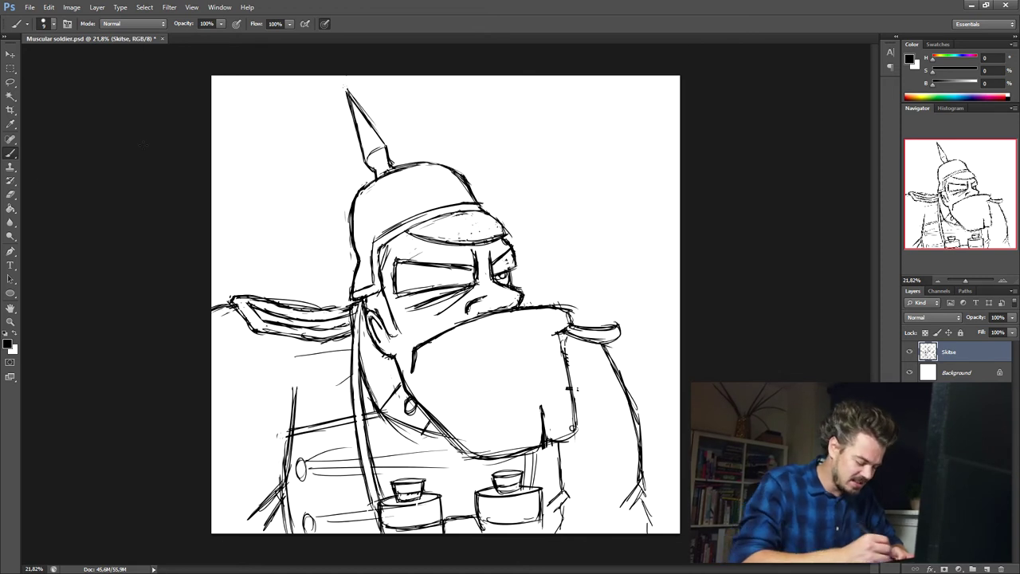
{"action": "key", "text": "e"}
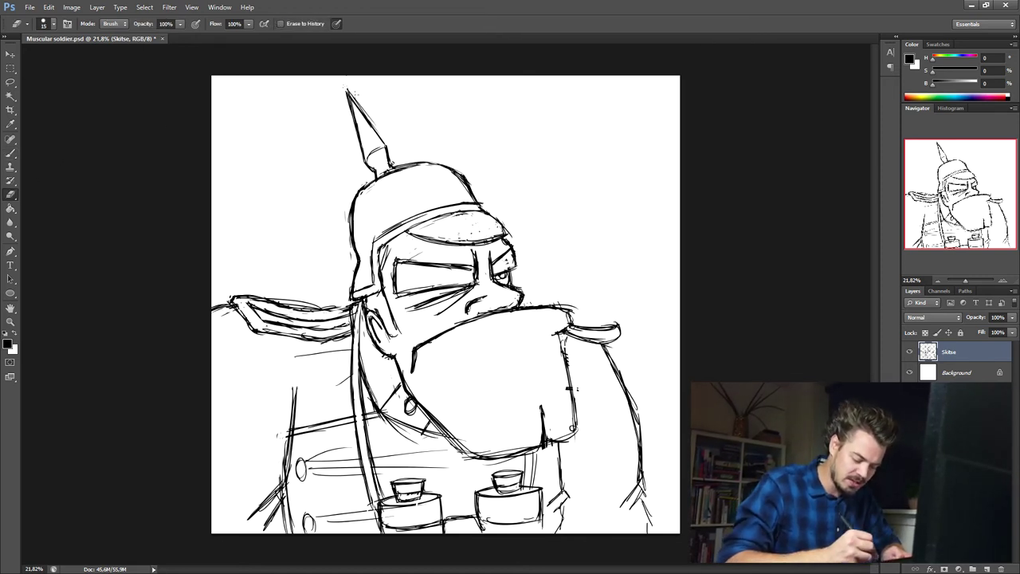
{"action": "left_click_drag", "start_coordinate": [351, 90], "coordinate": [367, 115]}
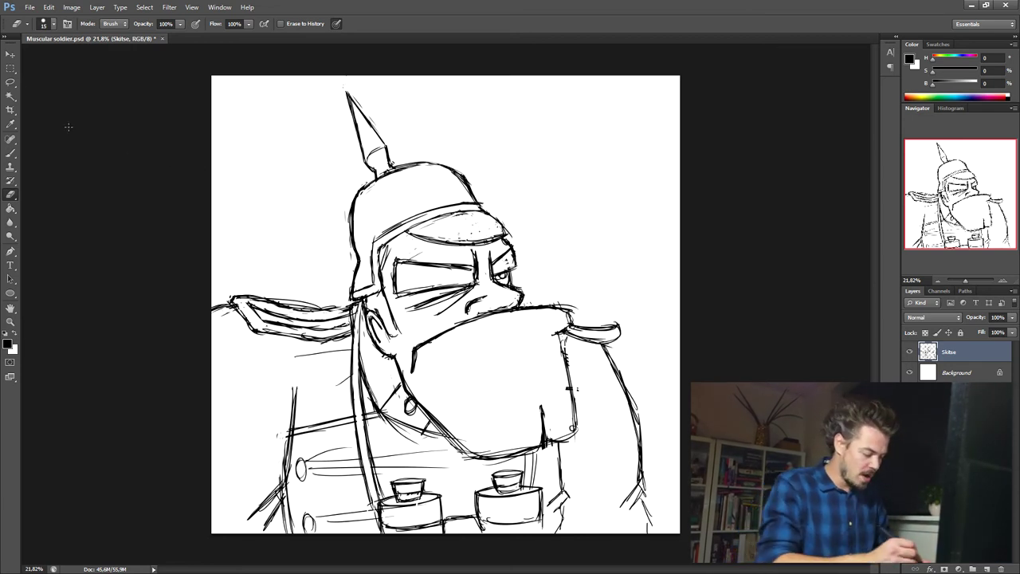
{"action": "key", "text": "l"}
{"action": "mouse_move", "coordinate": [375, 68]}
{"action": "left_mouse_down"}
{"action": "mouse_move", "coordinate": [281, 105]}
{"action": "mouse_move", "coordinate": [162, 538]}
{"action": "mouse_move", "coordinate": [486, 547]}
{"action": "left_mouse_up"}
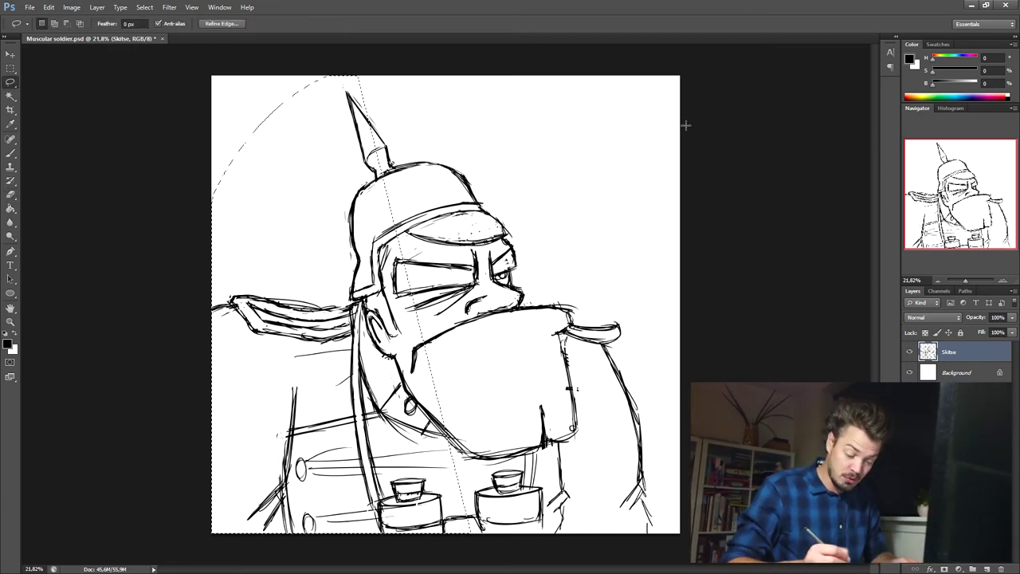
{"action": "key", "text": "ctrl+d"}
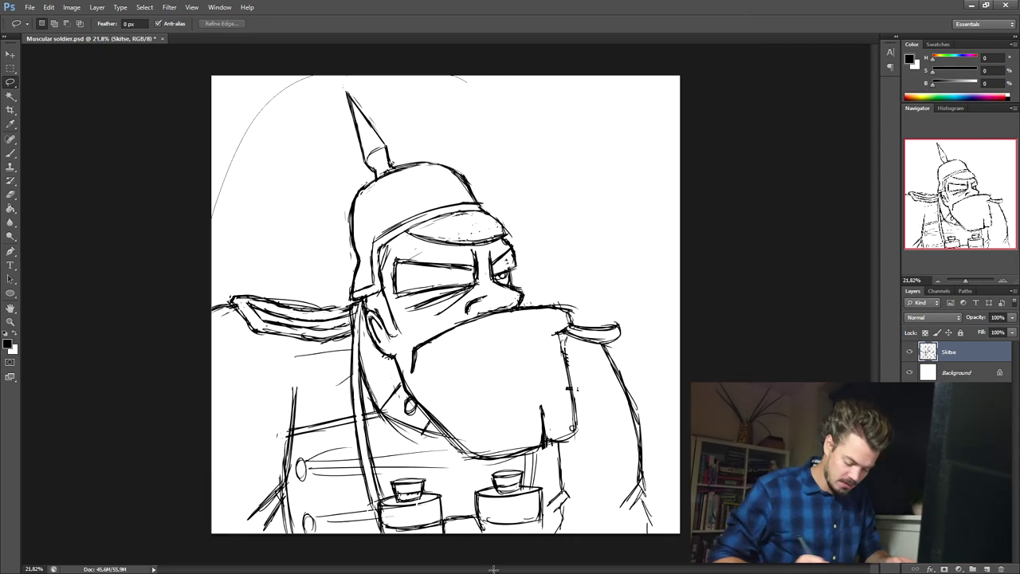
Select the whole sketch with the Lasso, scale it to about 110%, rotate it about 3.4° clockwise and reposition it to fill the canvas.
{"action": "left_click_drag", "start_coordinate": [728, 264], "coordinate": [673, 100]}
{"action": "right_click", "coordinate": [673, 111]}
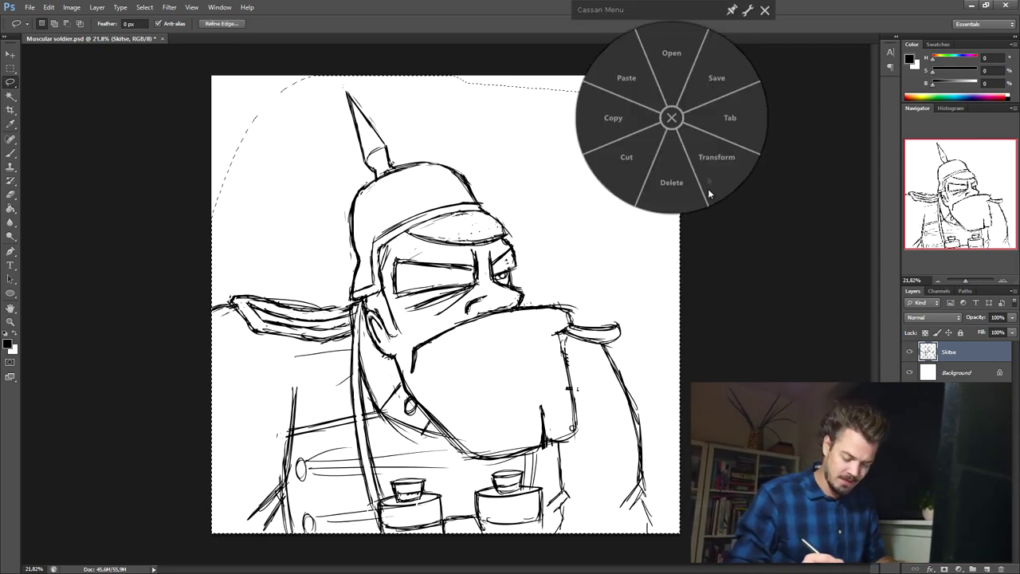
{"action": "left_click", "coordinate": [711, 166]}
{"action": "mouse_move", "coordinate": [690, 85]}
{"action": "left_mouse_down"}
{"action": "mouse_move", "coordinate": [742, 28]}
{"action": "mouse_move", "coordinate": [721, 58]}
{"action": "left_mouse_up"}
{"action": "left_click_drag", "start_coordinate": [614, 306], "coordinate": [556, 324]}
{"action": "left_click_drag", "start_coordinate": [733, 242], "coordinate": [732, 261]}
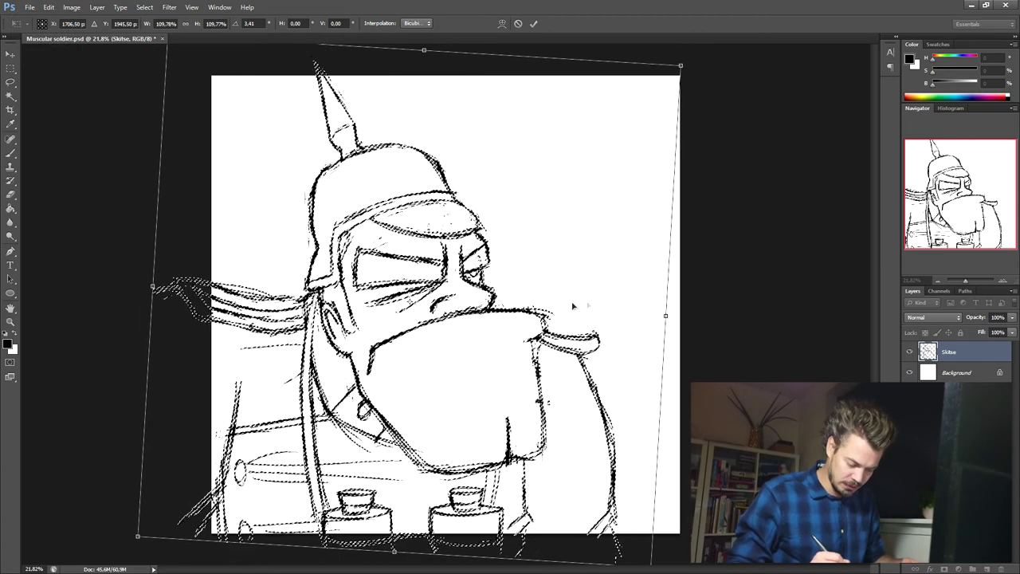
{"action": "left_click_drag", "start_coordinate": [574, 306], "coordinate": [610, 293]}
{"action": "left_click", "coordinate": [534, 23]}
{"action": "key", "text": "Return"}
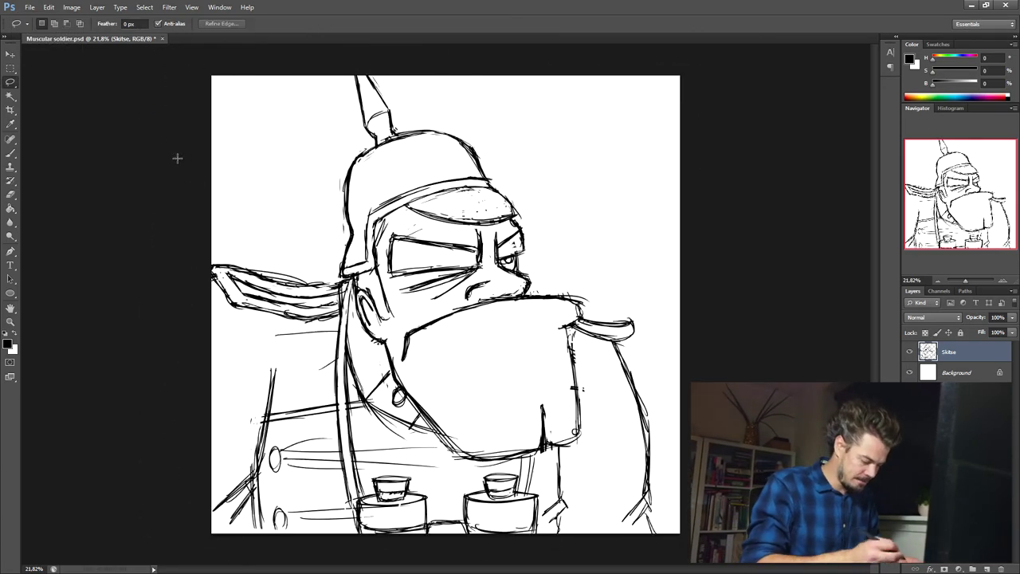
Darken the jaw's lower edge and add short stubble strokes across the cheek and chin.
{"action": "key", "text": "b"}
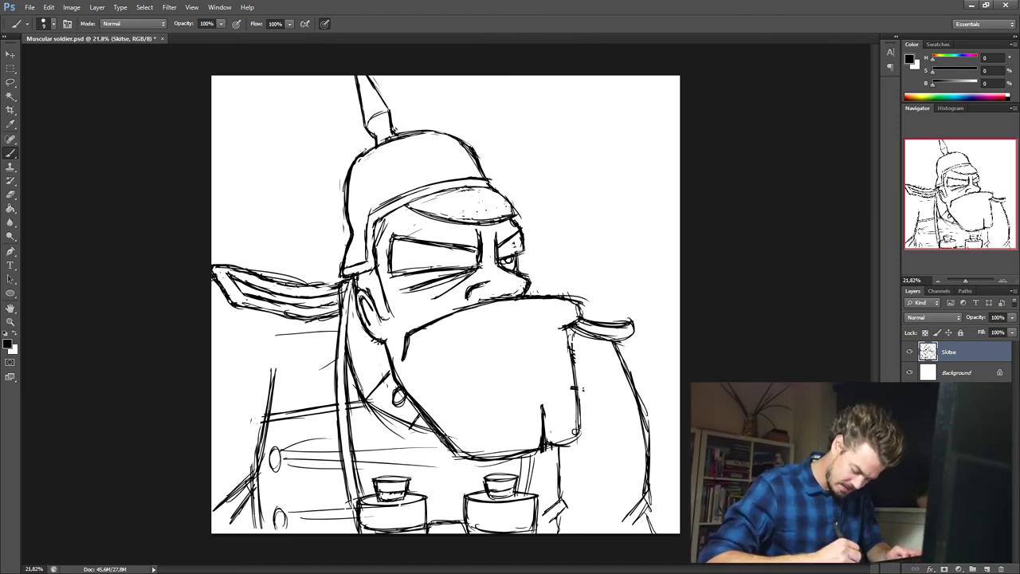
{"action": "left_click_drag", "start_coordinate": [454, 453], "coordinate": [475, 458]}
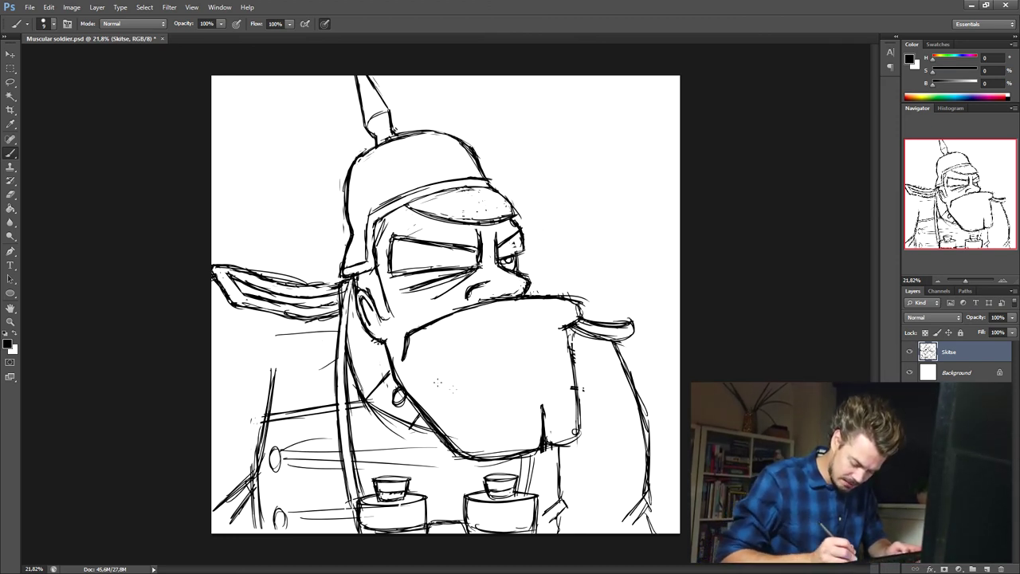
{"action": "left_click_drag", "start_coordinate": [425, 385], "coordinate": [428, 391]}
{"action": "left_click_drag", "start_coordinate": [436, 383], "coordinate": [438, 389]}
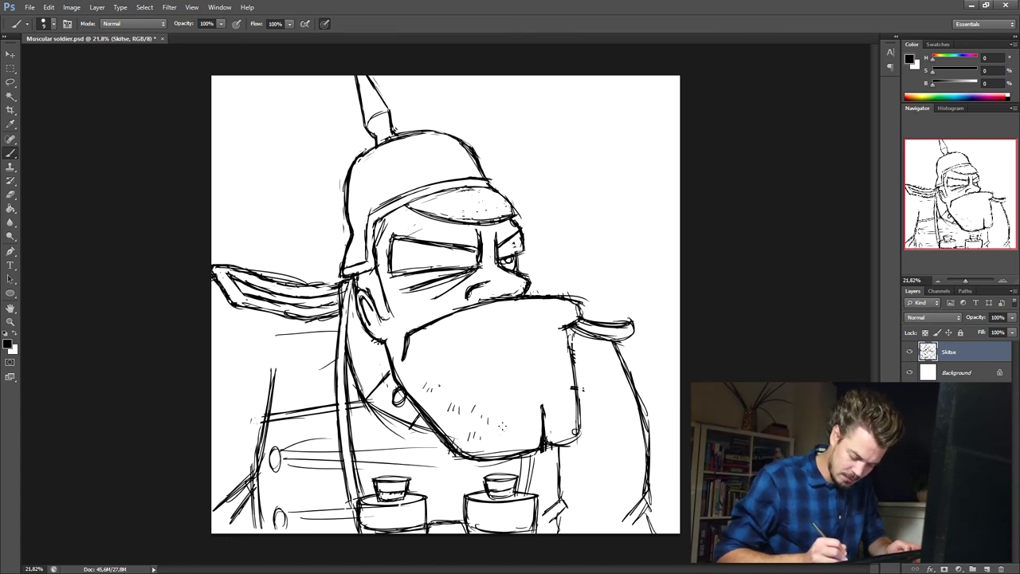
{"action": "left_click_drag", "start_coordinate": [573, 409], "coordinate": [569, 417]}
Sketch short sideburn strokes beside the ear and draw a curling wisp of smoke in front of the face.
{"action": "mouse_move", "coordinate": [372, 314]}
{"action": "left_mouse_down"}
{"action": "mouse_move", "coordinate": [376, 326]}
{"action": "mouse_move", "coordinate": [383, 314]}
{"action": "left_mouse_up"}
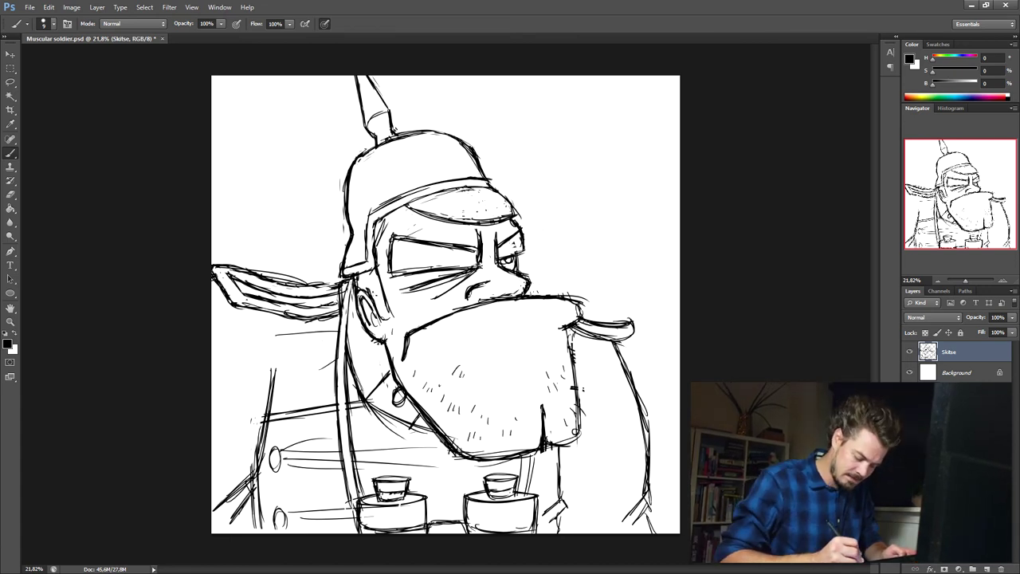
{"action": "left_click_drag", "start_coordinate": [380, 303], "coordinate": [382, 309]}
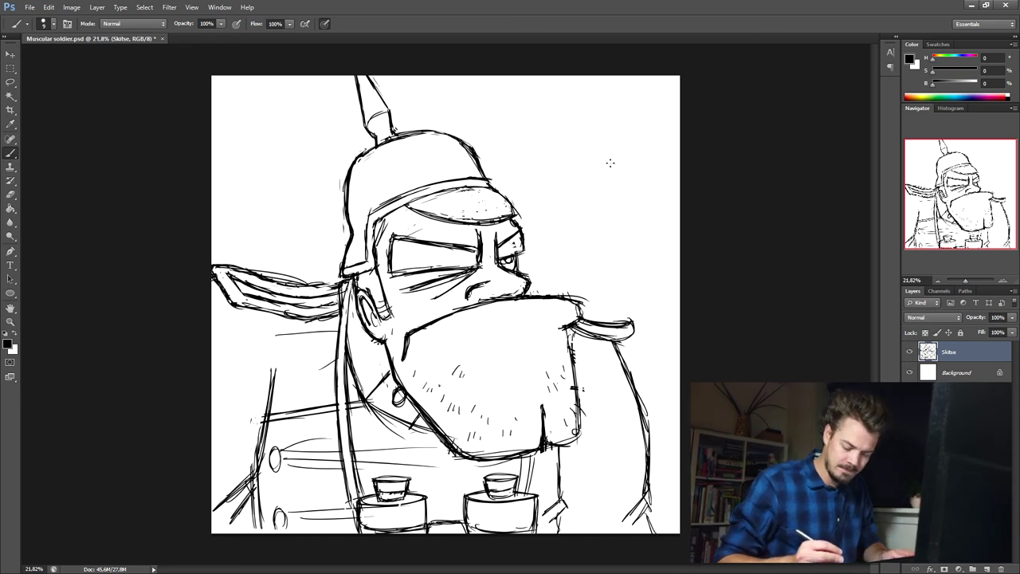
{"action": "mouse_move", "coordinate": [532, 254]}
{"action": "left_mouse_down"}
{"action": "mouse_move", "coordinate": [550, 231]}
{"action": "mouse_move", "coordinate": [565, 173]}
{"action": "left_mouse_up"}
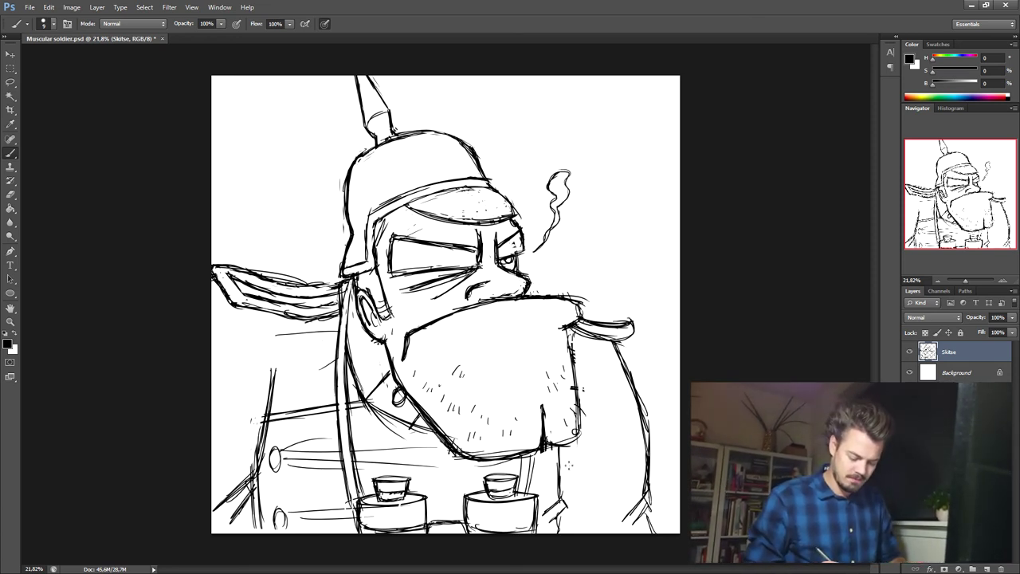
Add diagonal shading strokes on the far side of the chest, below and beside the chin.
{"action": "left_click_drag", "start_coordinate": [562, 475], "coordinate": [585, 438]}
{"action": "mouse_move", "coordinate": [562, 482]}
{"action": "left_mouse_down"}
{"action": "mouse_move", "coordinate": [598, 411]}
{"action": "mouse_move", "coordinate": [593, 457]}
{"action": "left_mouse_up"}
{"action": "left_click_drag", "start_coordinate": [564, 487], "coordinate": [599, 454]}
{"action": "left_click_drag", "start_coordinate": [566, 514], "coordinate": [583, 499]}
{"action": "key", "text": "e"}
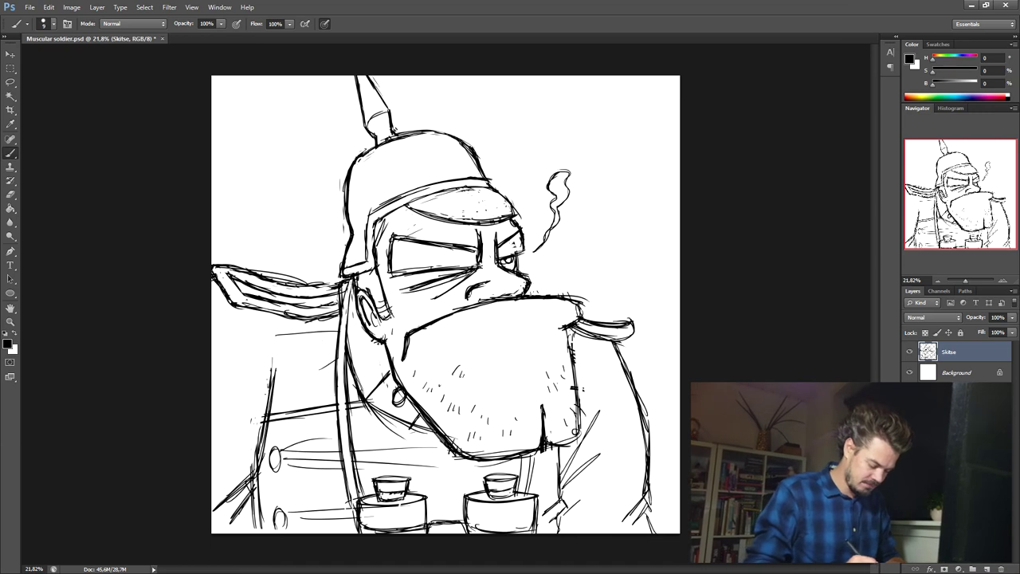